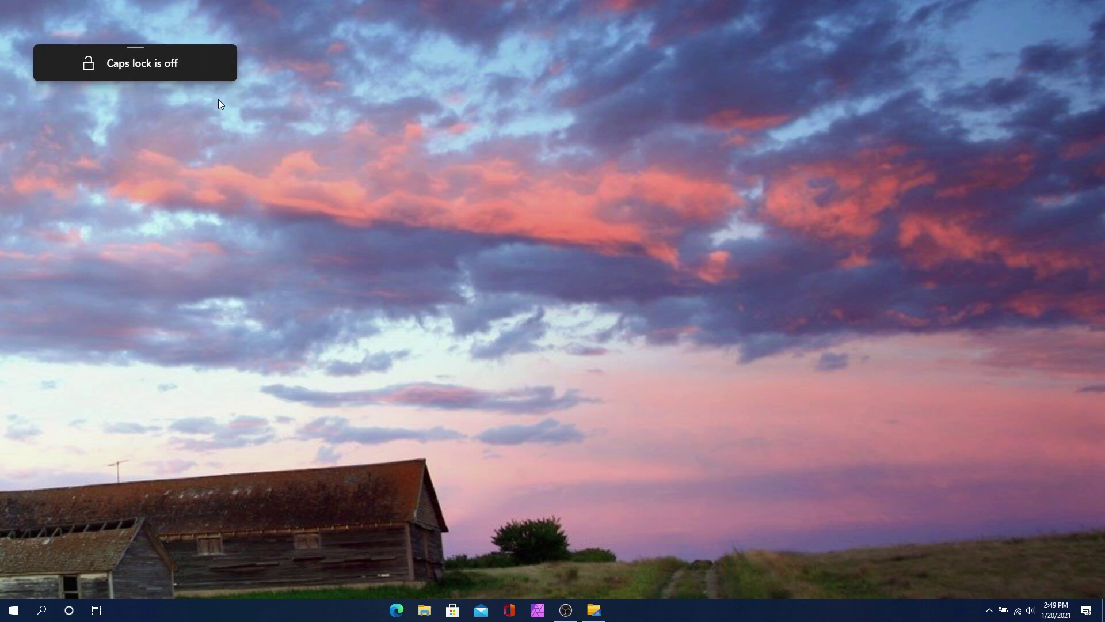
Open the flyout settings and move the settings window to the right side of the screen.
mouse_move(104, 50)
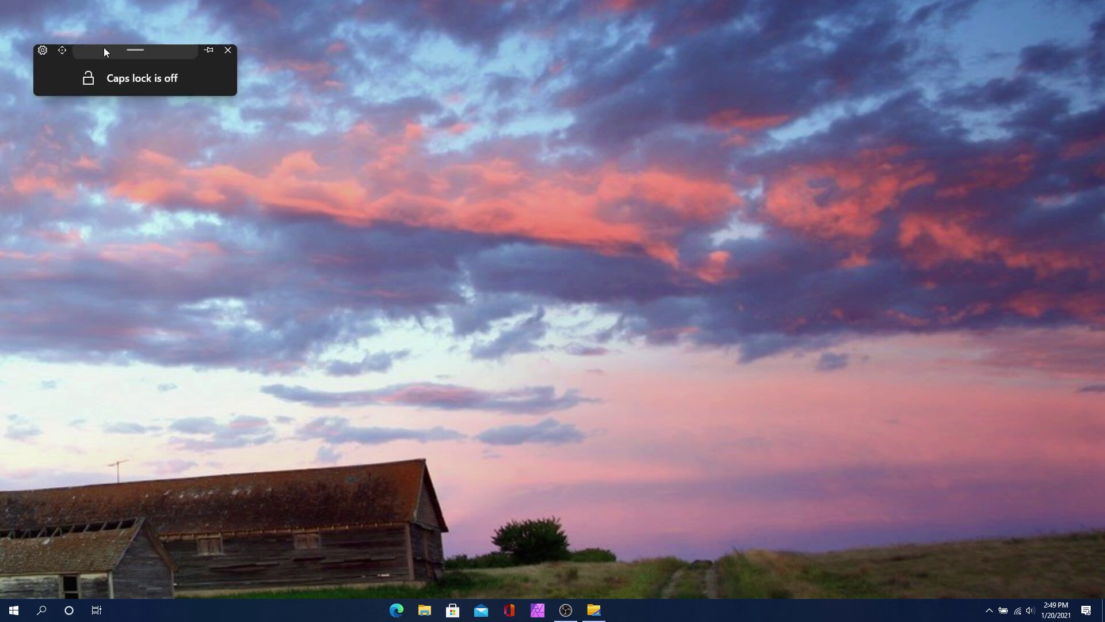
click(46, 58)
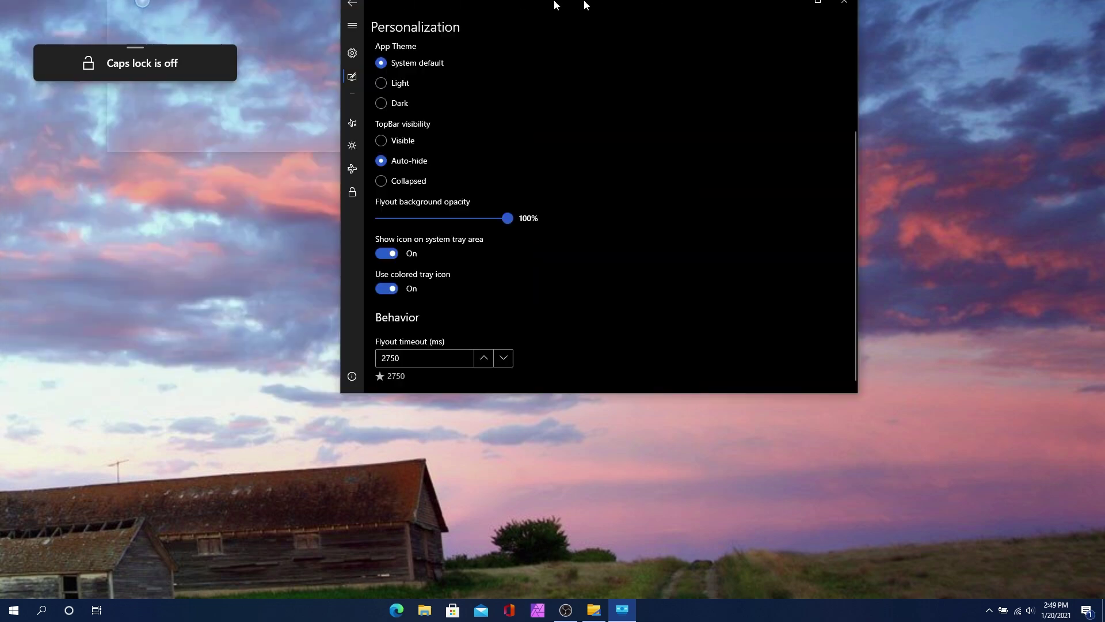
drag(554, 4, 703, 129)
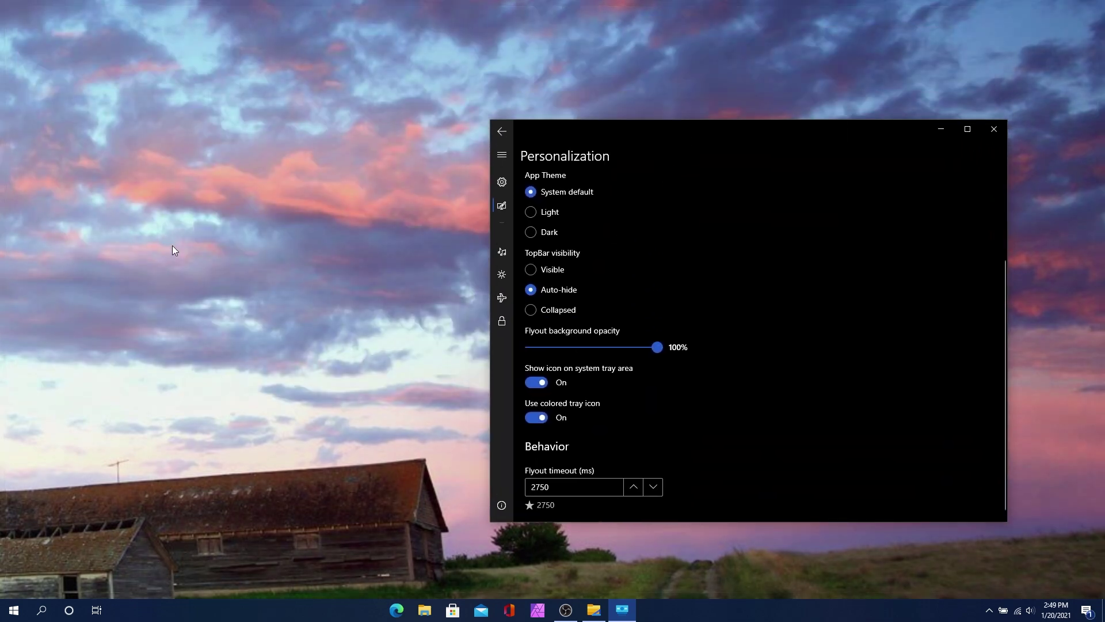
Pin the Caps lock flyout's top bar as always visible, then try the Light theme and revert to System default.
key(Caps_Lock)
click(209, 47)
key(Caps_Lock)
key(Caps_Lock)
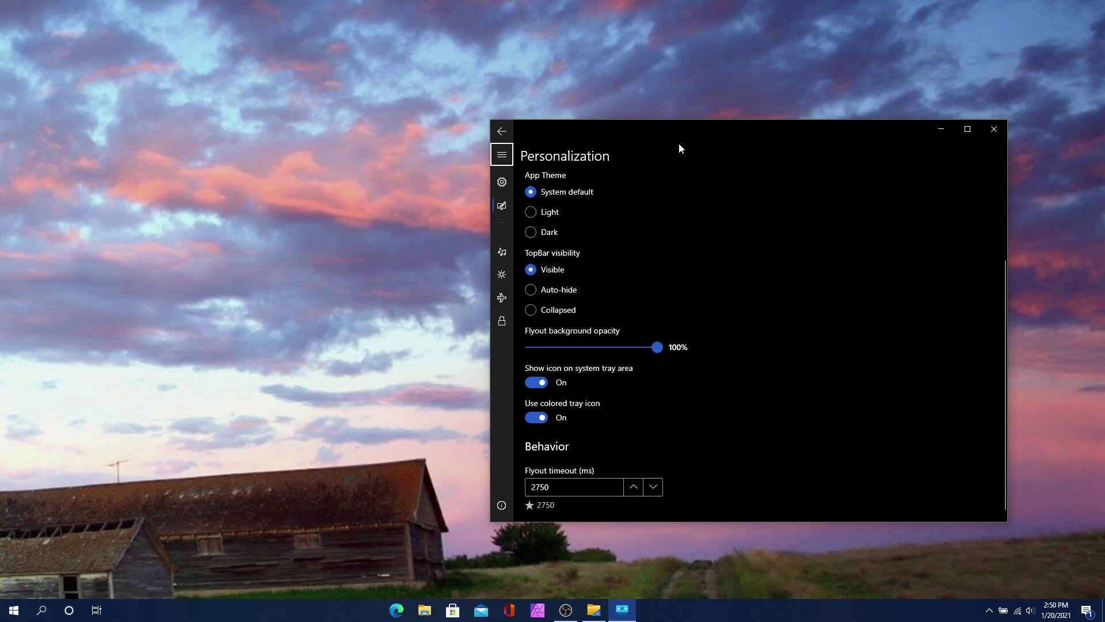
click(554, 213)
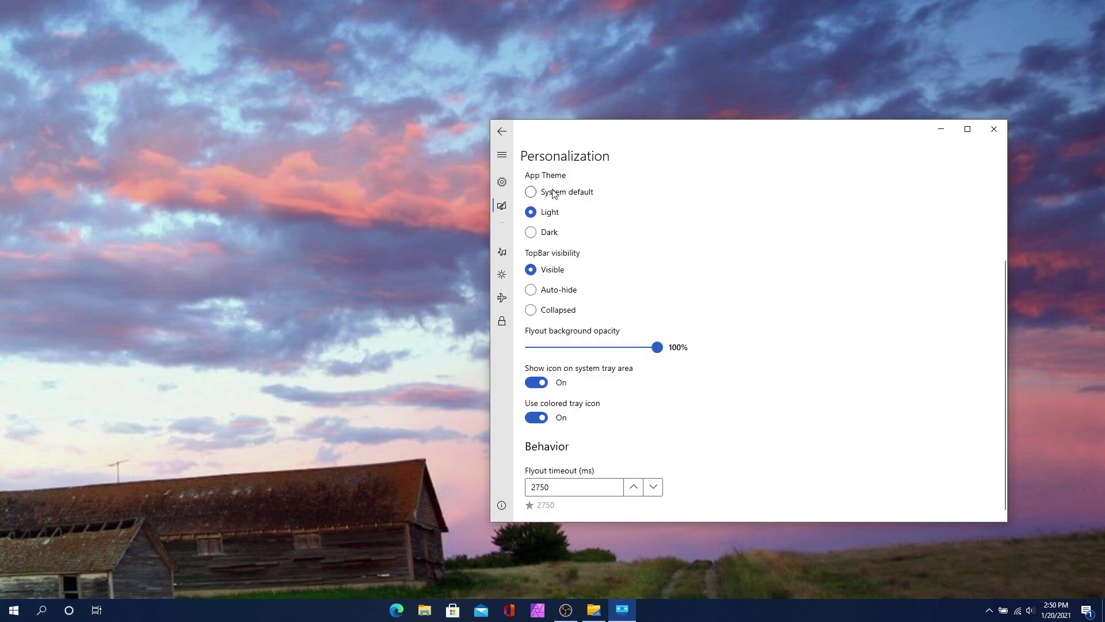
click(556, 193)
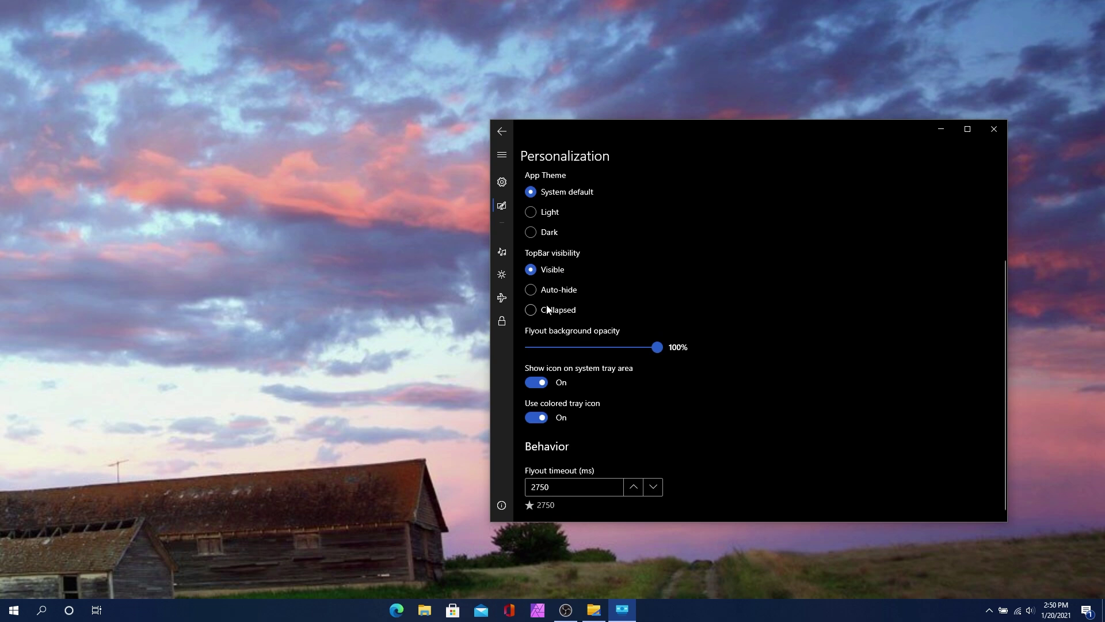
Toggle the Caps lock flyout's top bar between auto-hide and always visible.
key(Caps_Lock)
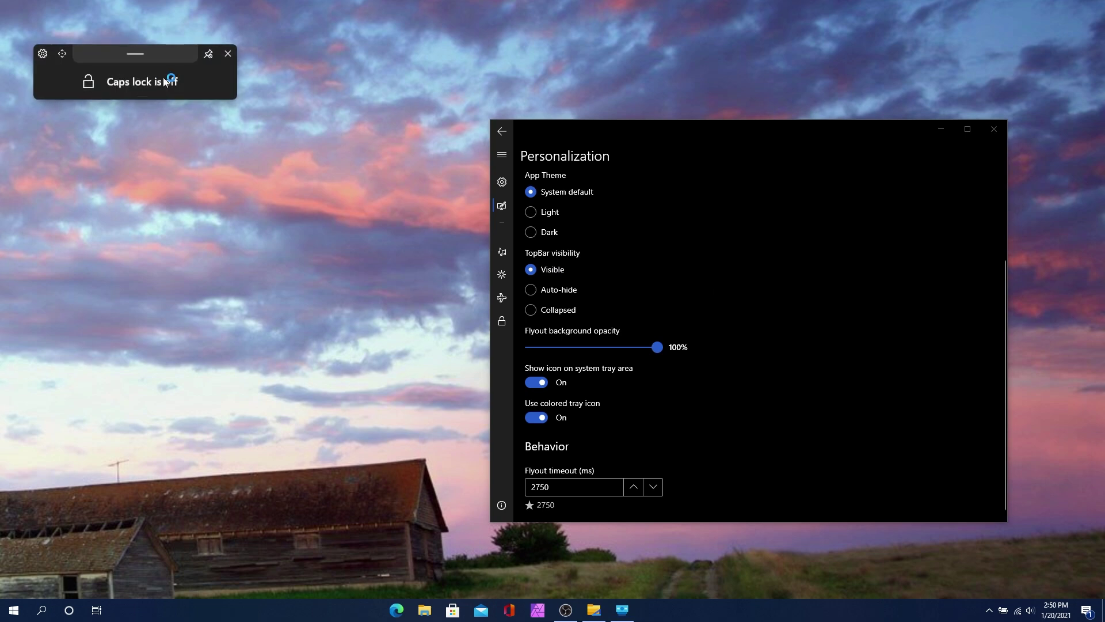
click(208, 54)
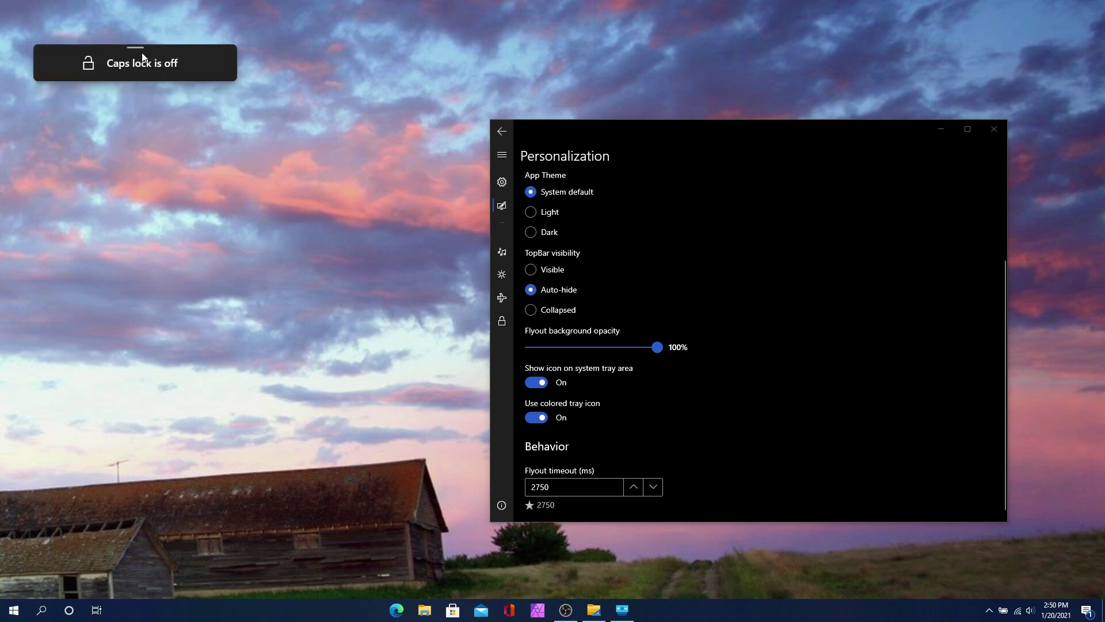
mouse_move(97, 50)
click(530, 269)
key(Caps_Lock)
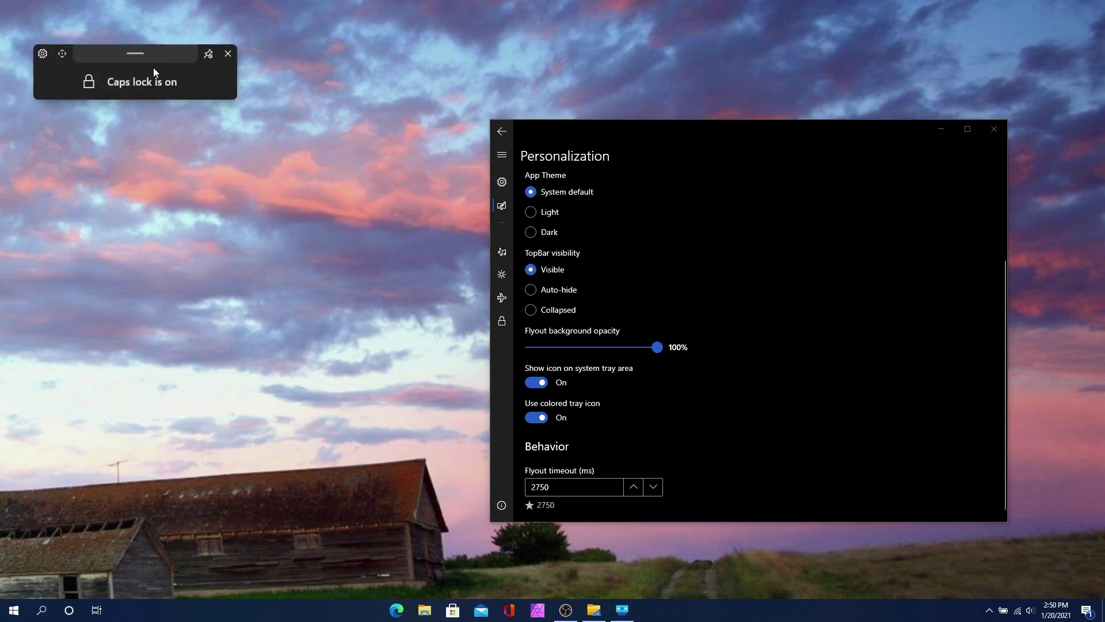
click(207, 54)
Drag the flyout toward mid-screen, set TopBar visibility to Auto-hide, then snap the flyout back to default.
drag(164, 60, 313, 133)
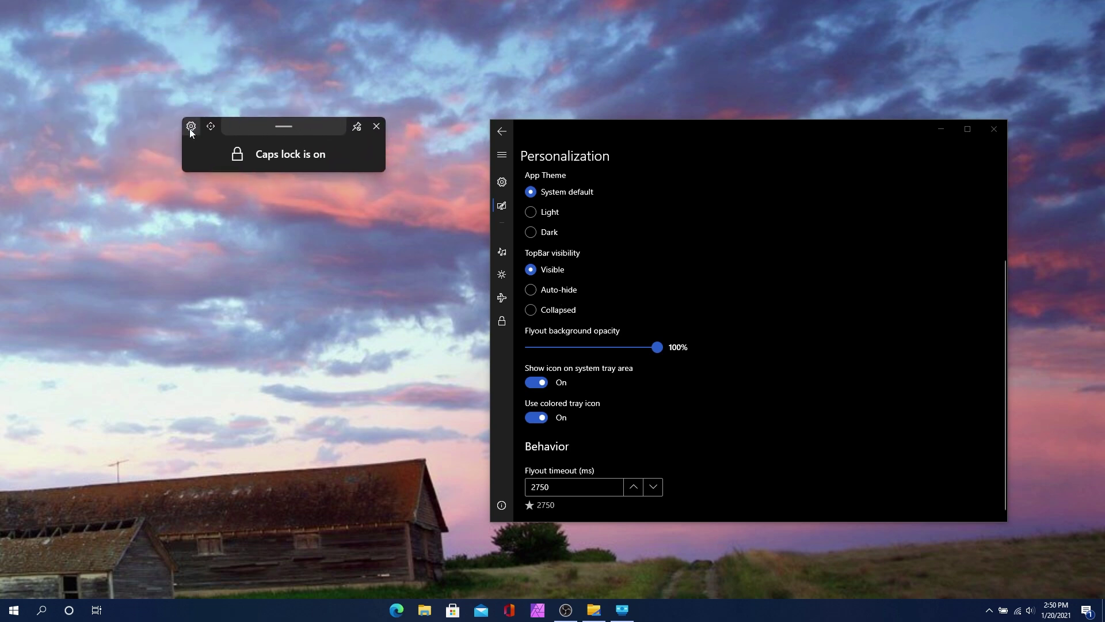
drag(252, 135, 223, 134)
click(576, 293)
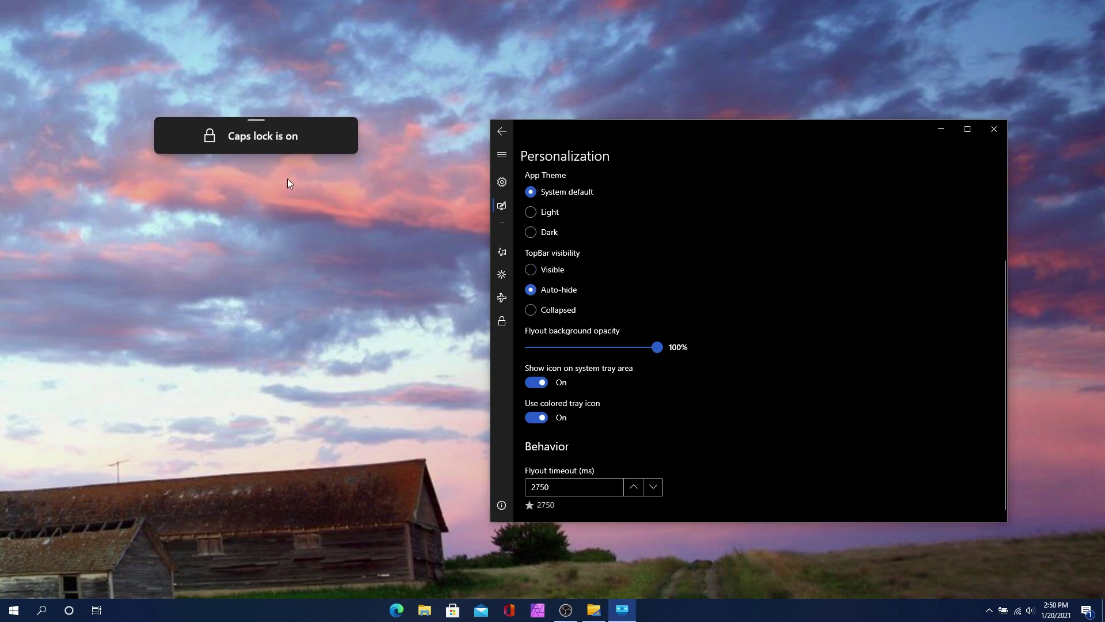
key(Caps_Lock)
key(Caps_Lock)
mouse_move(252, 119)
click(184, 128)
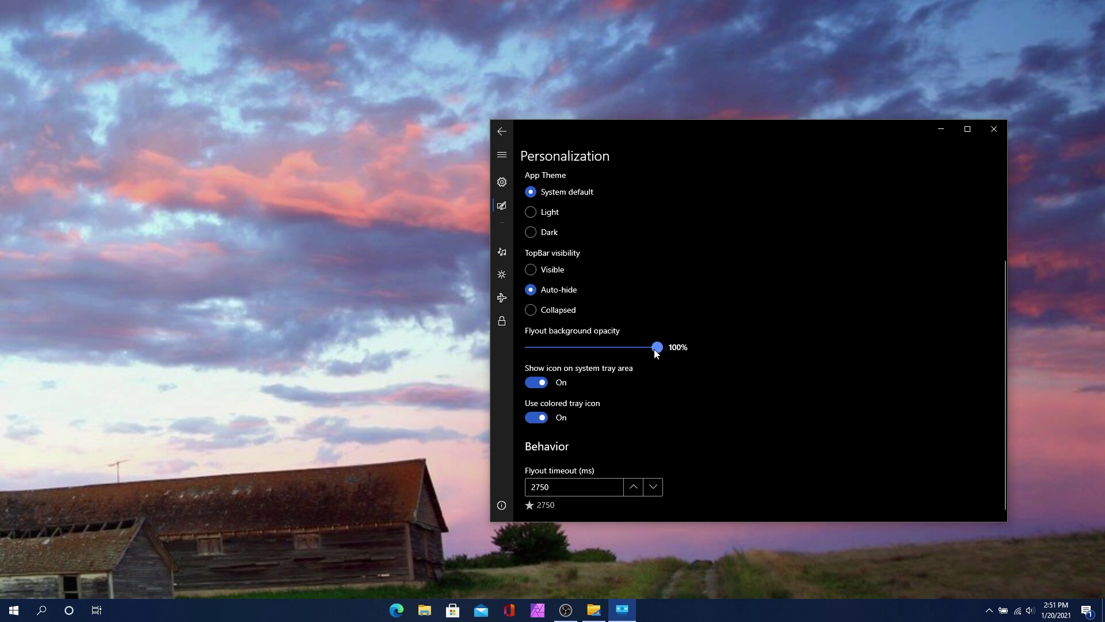
Lower flyout background opacity from 54% through 23% to 11%, previewing with the Caps lock flyout.
drag(655, 349, 598, 343)
key(Caps_Lock)
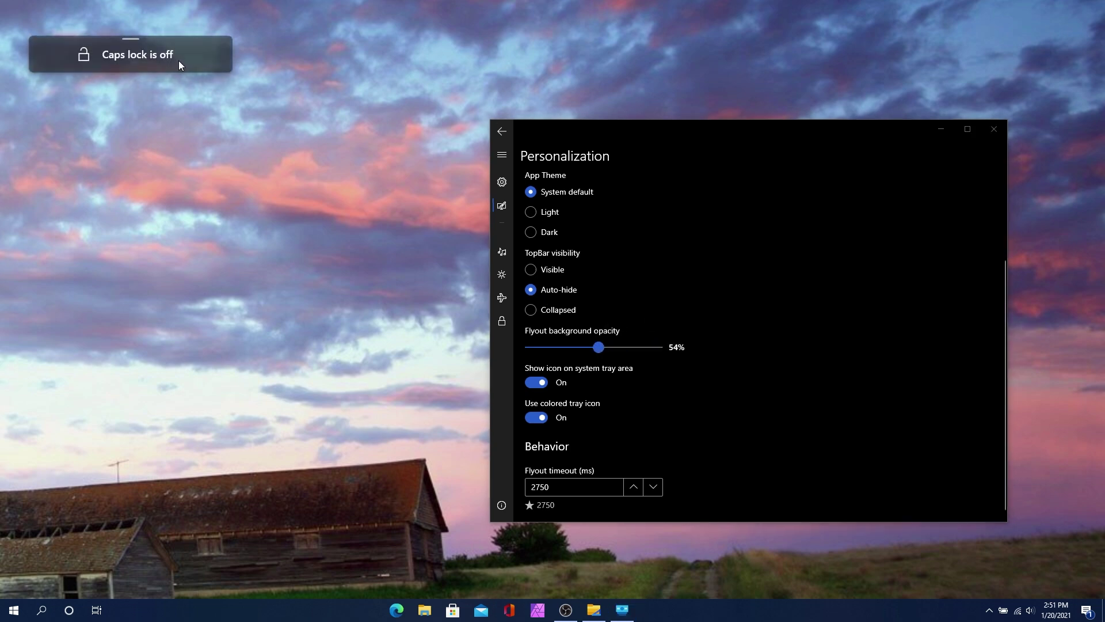
drag(598, 347, 556, 347)
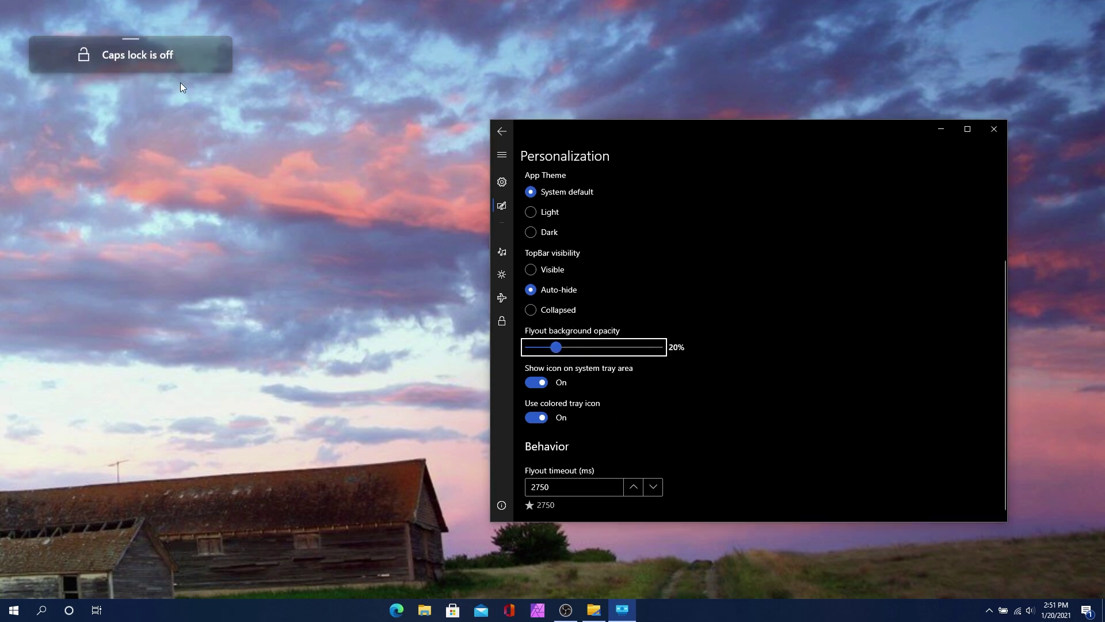
mouse_move(557, 347)
mouse_down()
mouse_move(531, 347)
mouse_move(547, 344)
mouse_up()
key(Caps_Lock)
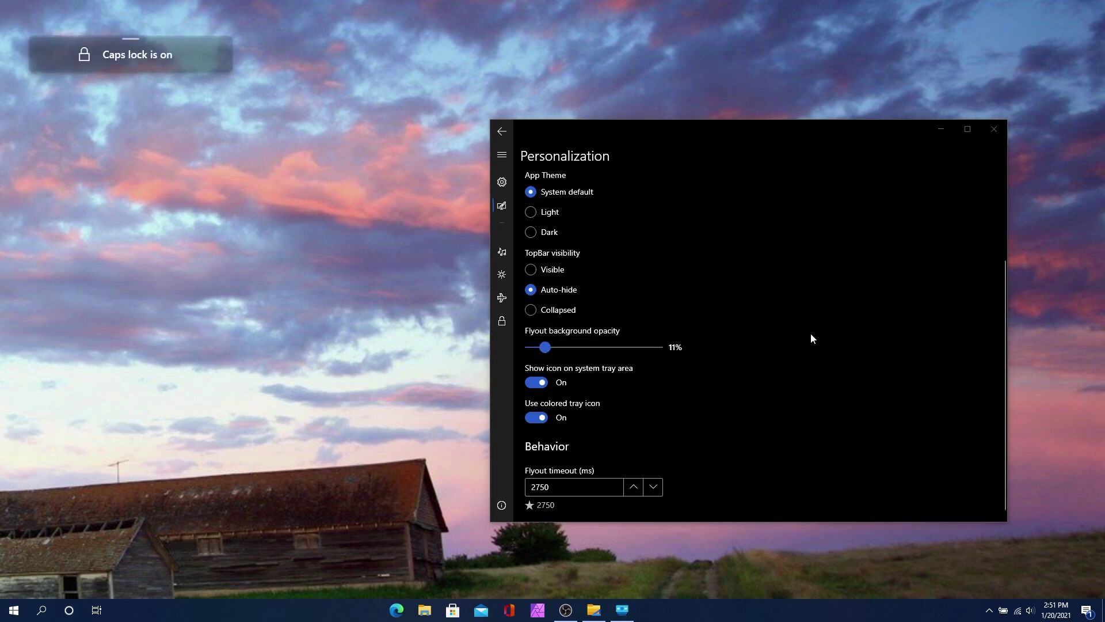
key(Caps_Lock)
Preview the volume and brightness flyouts with the media keys, ending at brightness 68.
key(XF86AudioLowerVolume)
key(XF86AudioLowerVolume)
key(XF86AudioLowerVolume)
key(XF86AudioLowerVolume)
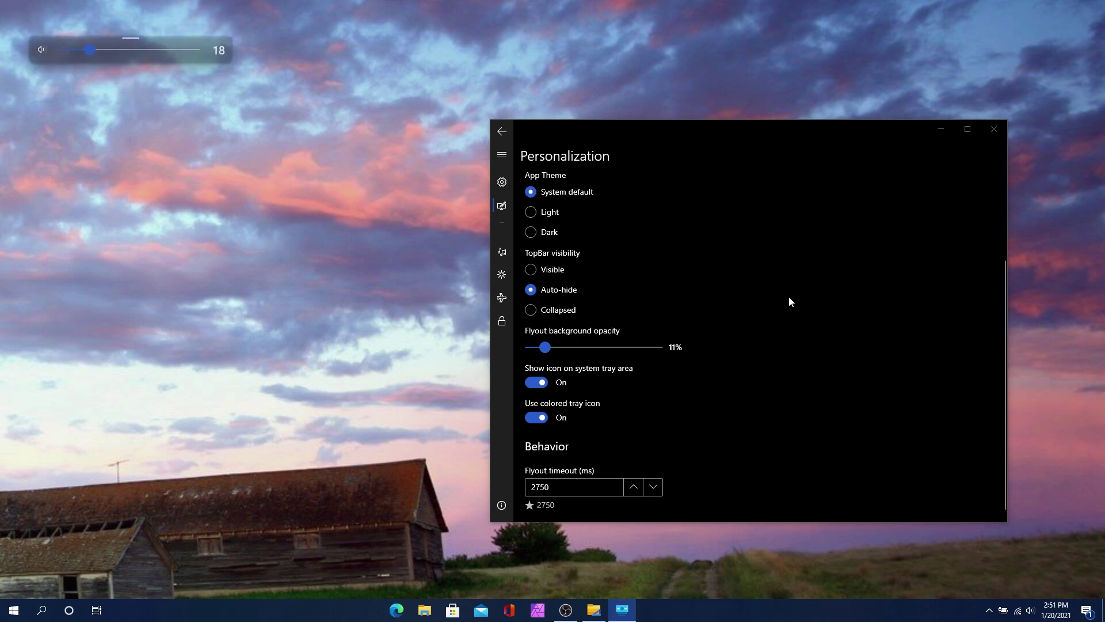
key(XF86AudioRaiseVolume)
key(XF86AudioRaiseVolume)
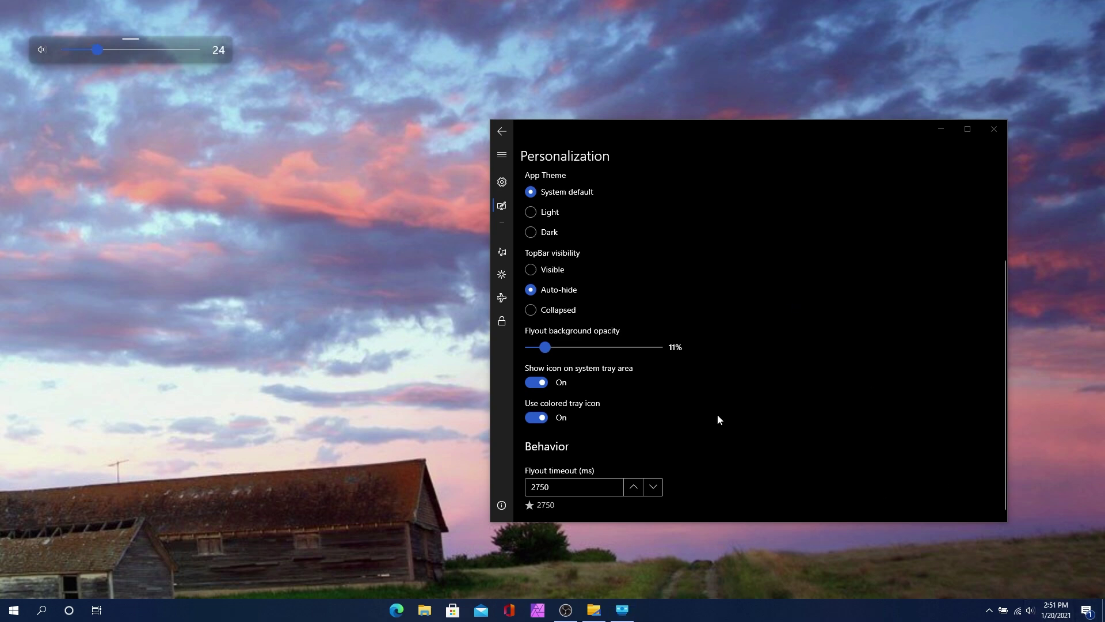
key(XF86AudioRaiseVolume)
key(XF86AudioRaiseVolume)
key(XF86AudioRaiseVolume)
key(XF86AudioLowerVolume)
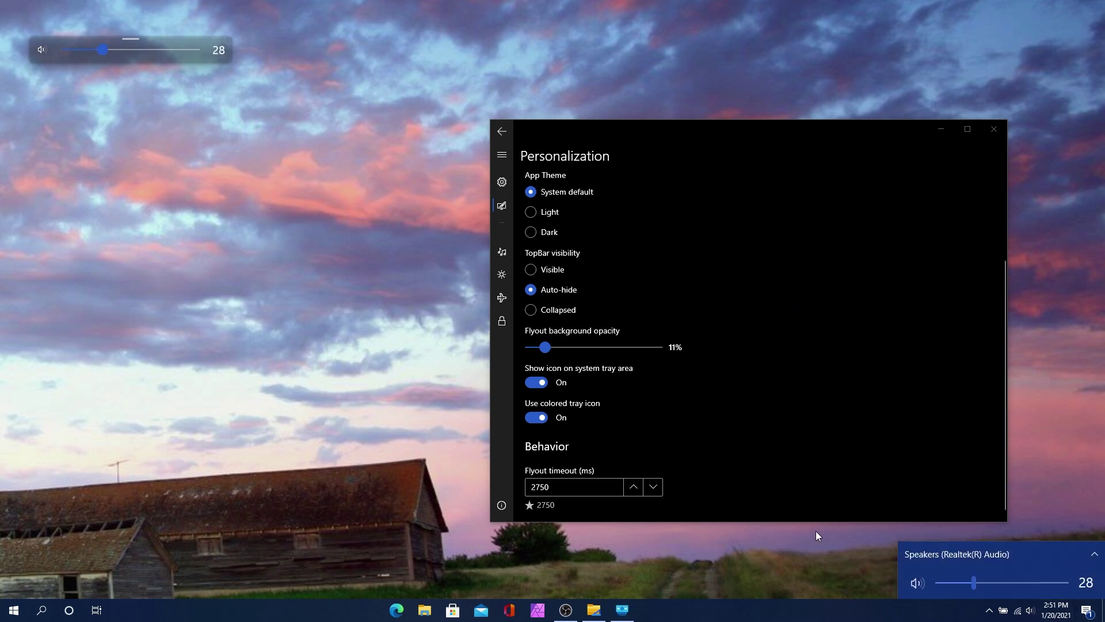
key(XF86AudioRaiseVolume)
key(XF86AudioLowerVolume)
key(XF86AudioRaiseVolume)
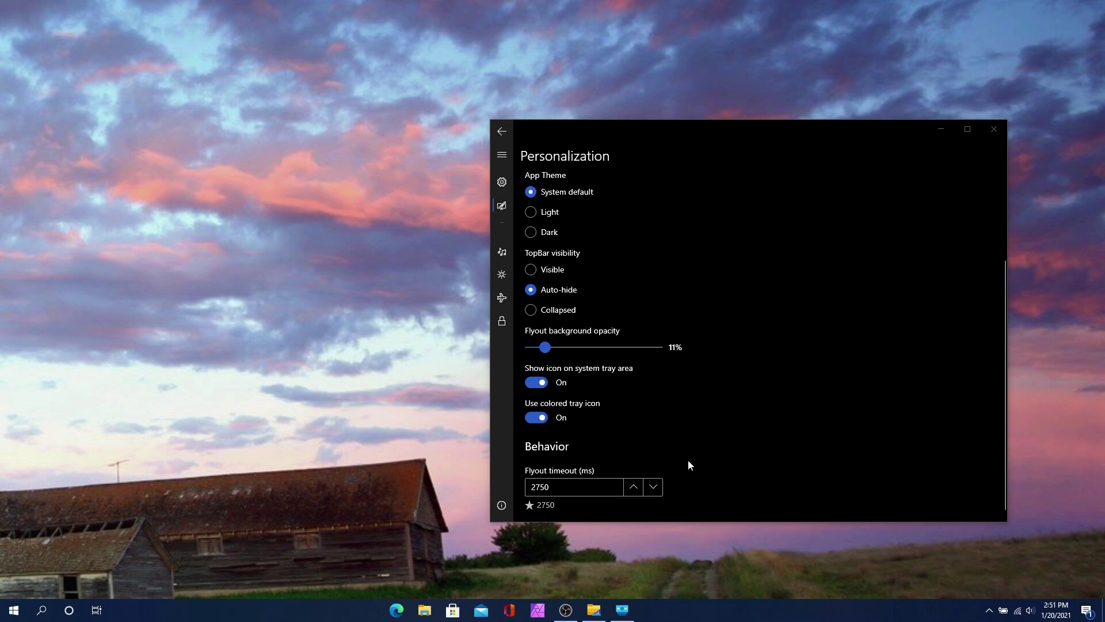
key(XF86MonBrightnessDown)
key(XF86MonBrightnessDown)
key(XF86MonBrightnessDown)
key(XF86MonBrightnessDown)
key(XF86MonBrightnessUp)
key(XF86MonBrightnessUp)
Set flyout background opacity to 16% and preview it on the volume flyout.
click(553, 343)
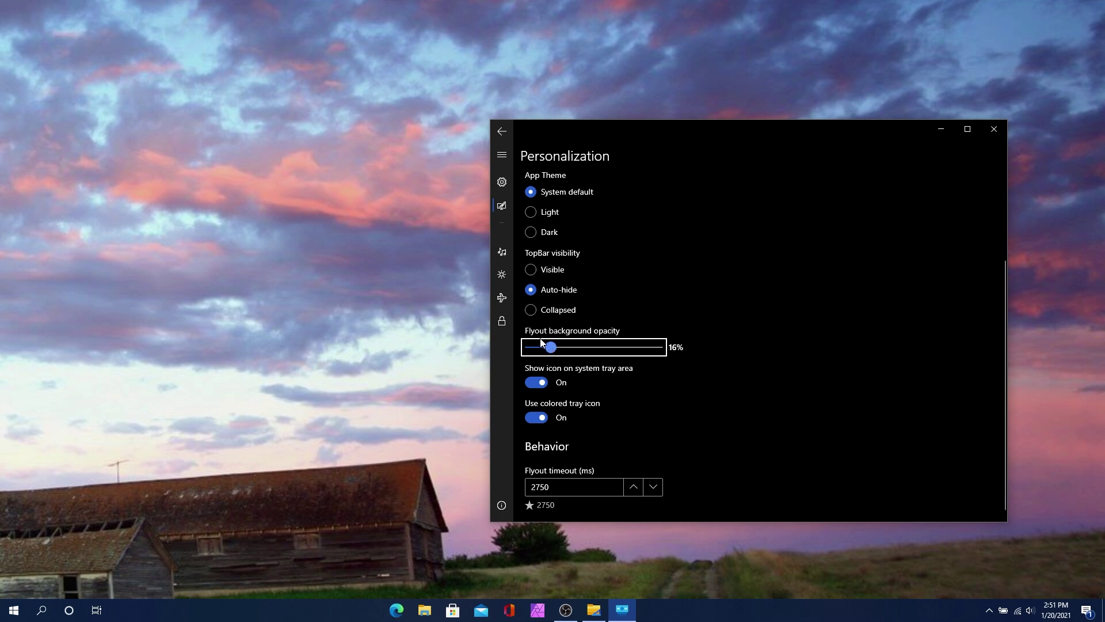
key(XF86AudioRaiseVolume)
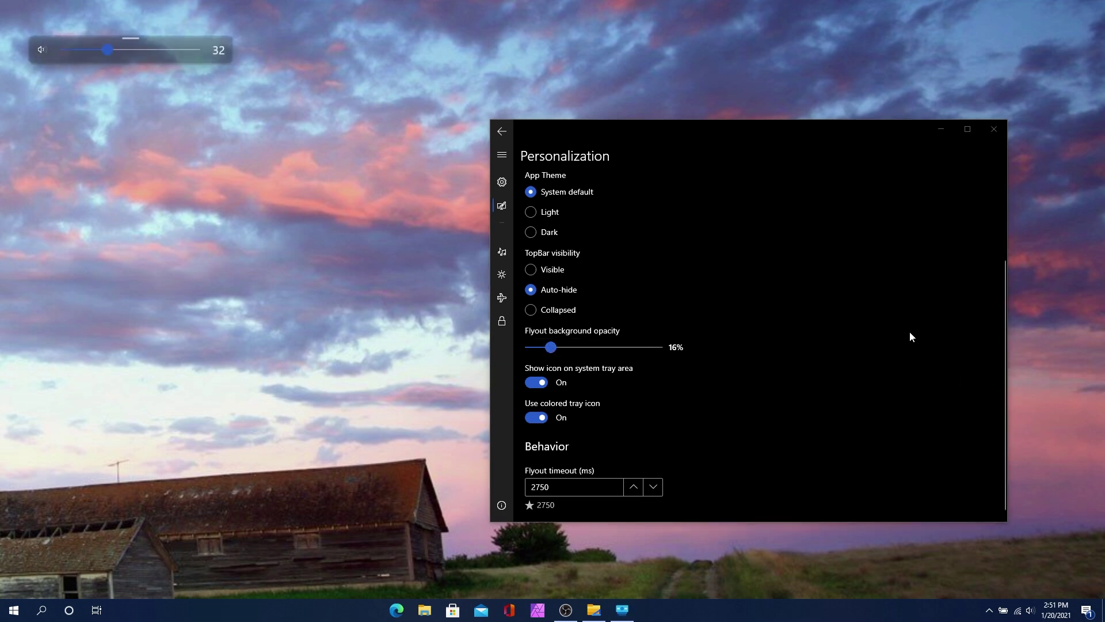
scroll(887, 379, up, 1)
scroll(878, 384, down, 1)
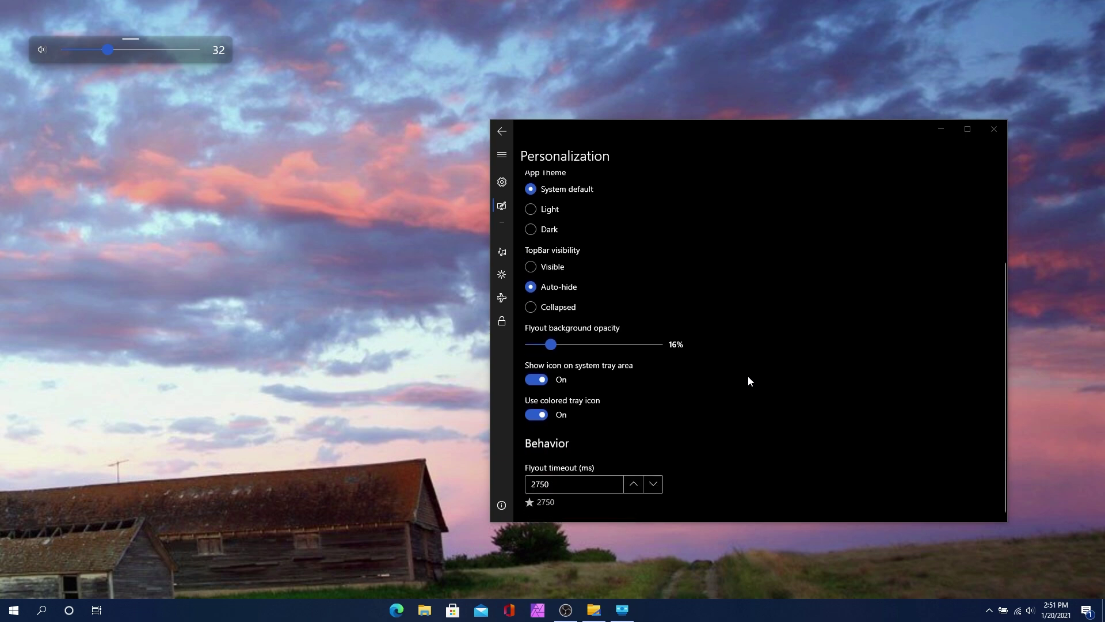
click(618, 391)
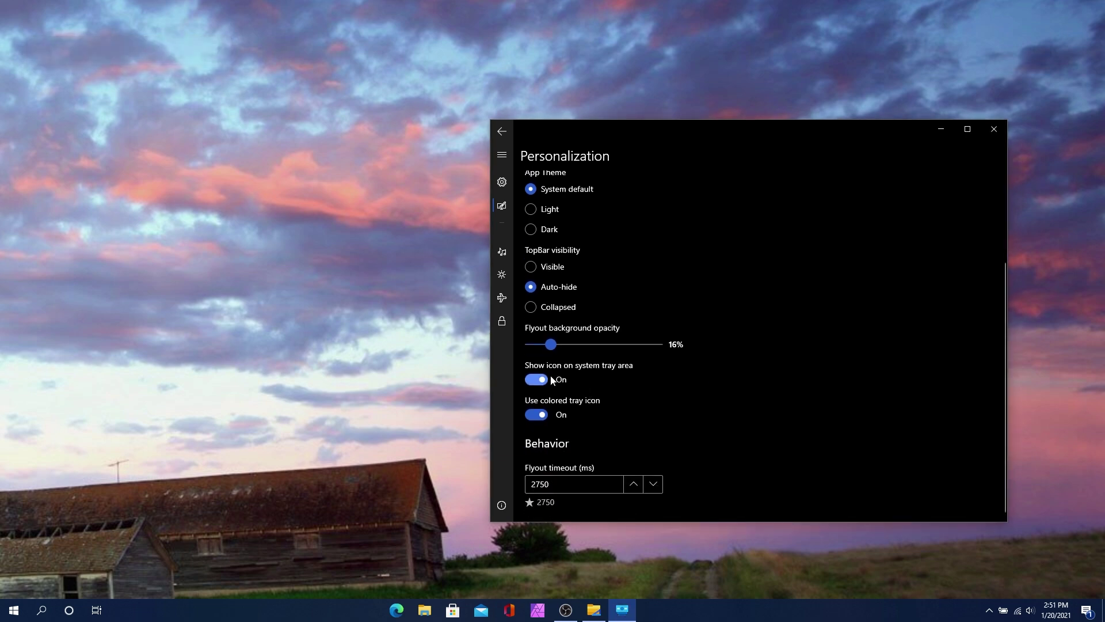
Check the ModernFlyouts icon's appearance among the hidden tray icons.
click(989, 610)
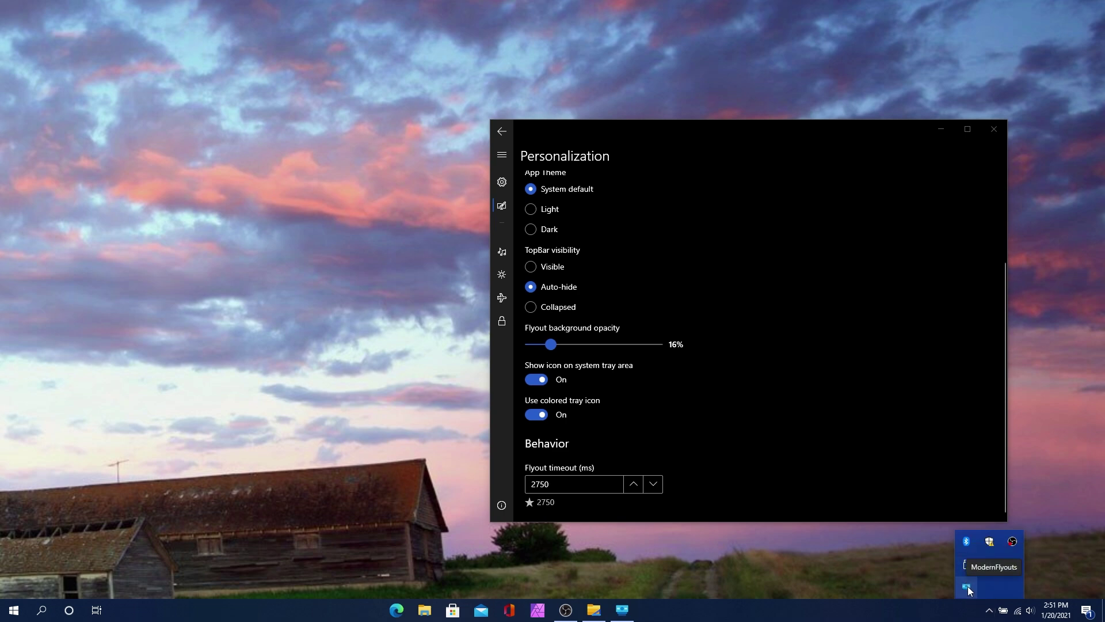
click(903, 460)
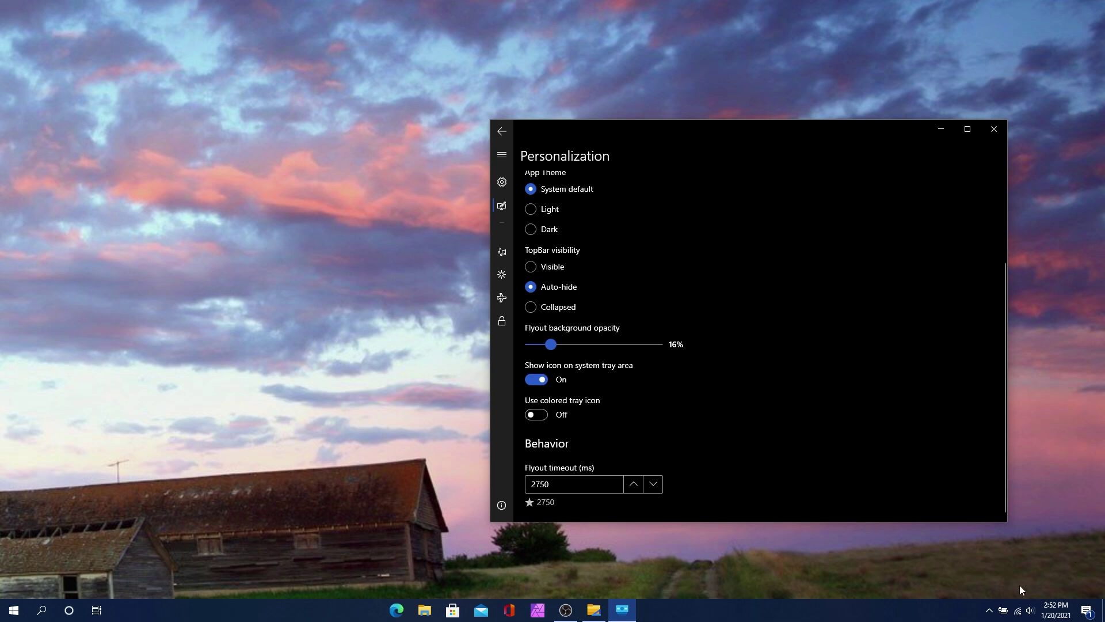
click(989, 610)
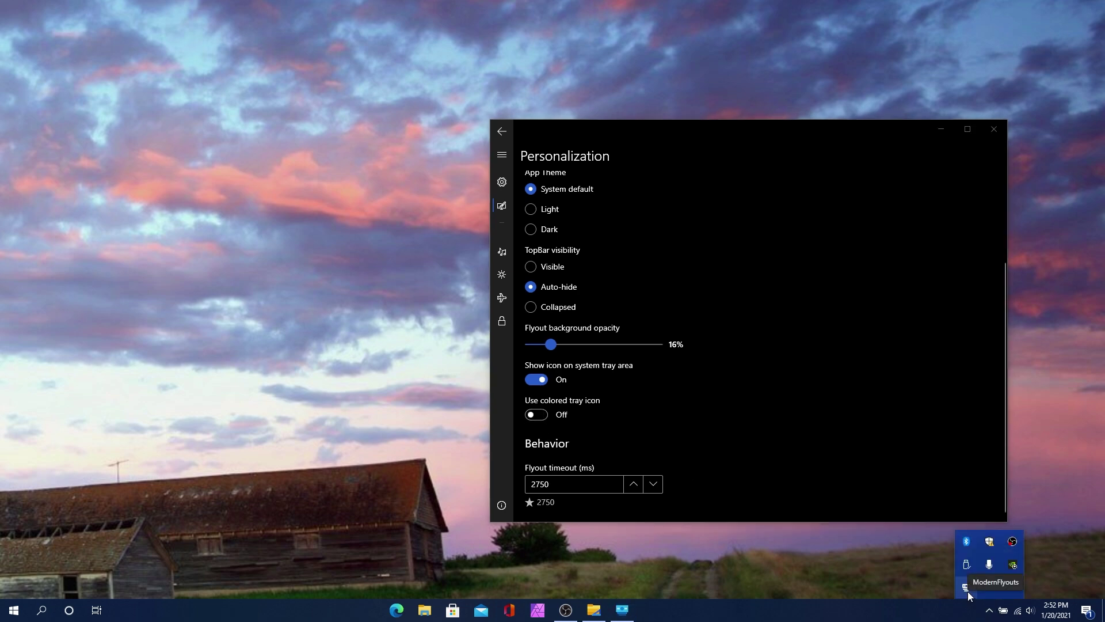
click(683, 479)
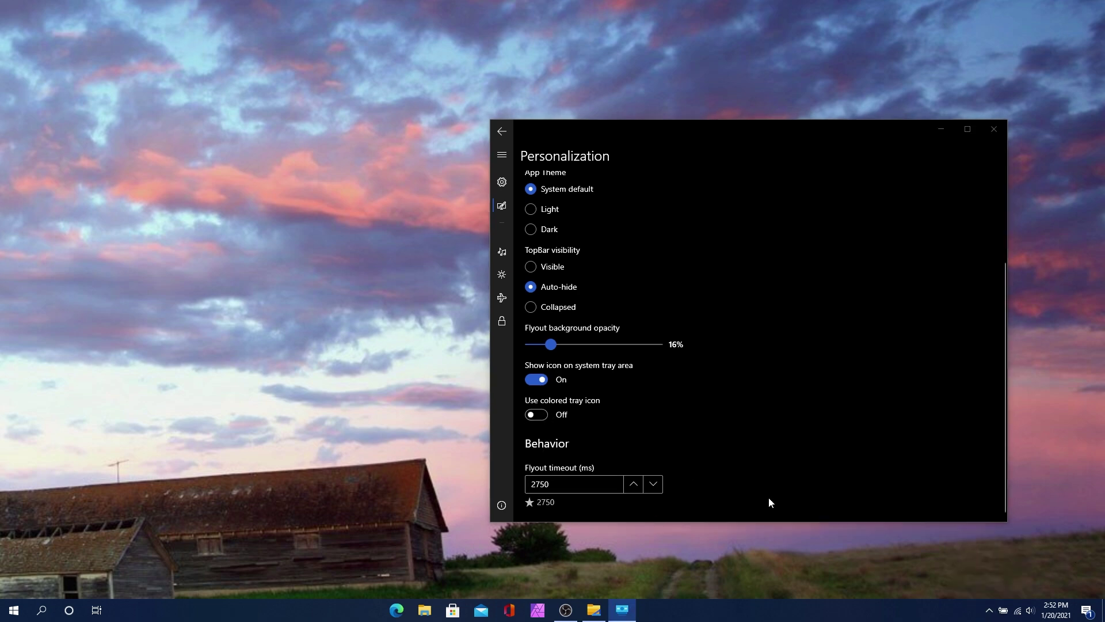
Switch 'Use colored tray icon' On and verify the coloured icon in the tray overflow.
click(536, 414)
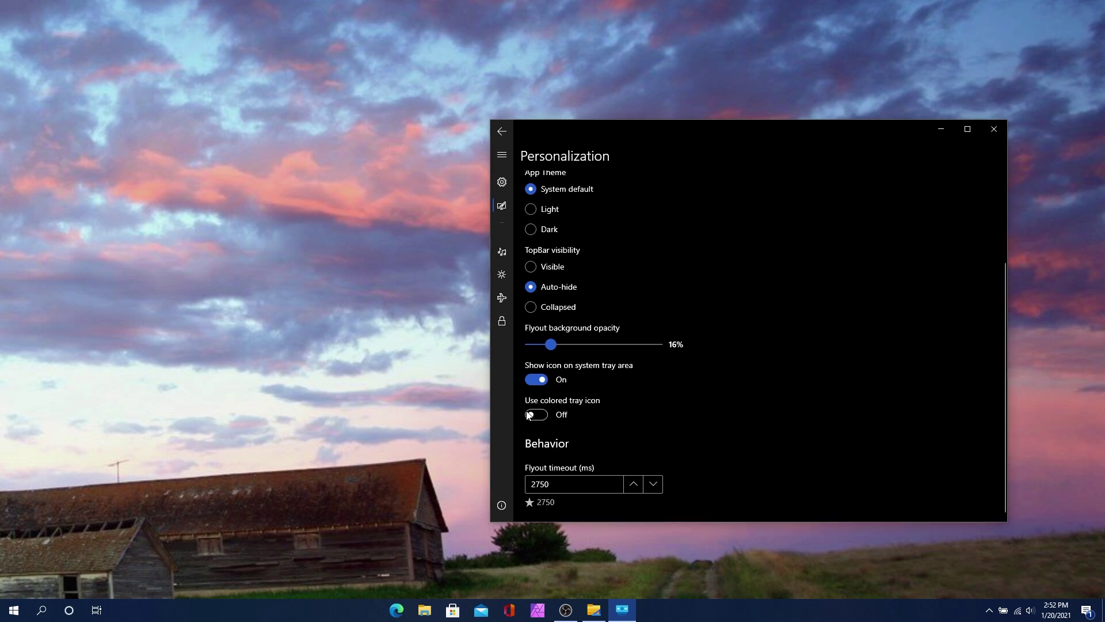
click(988, 610)
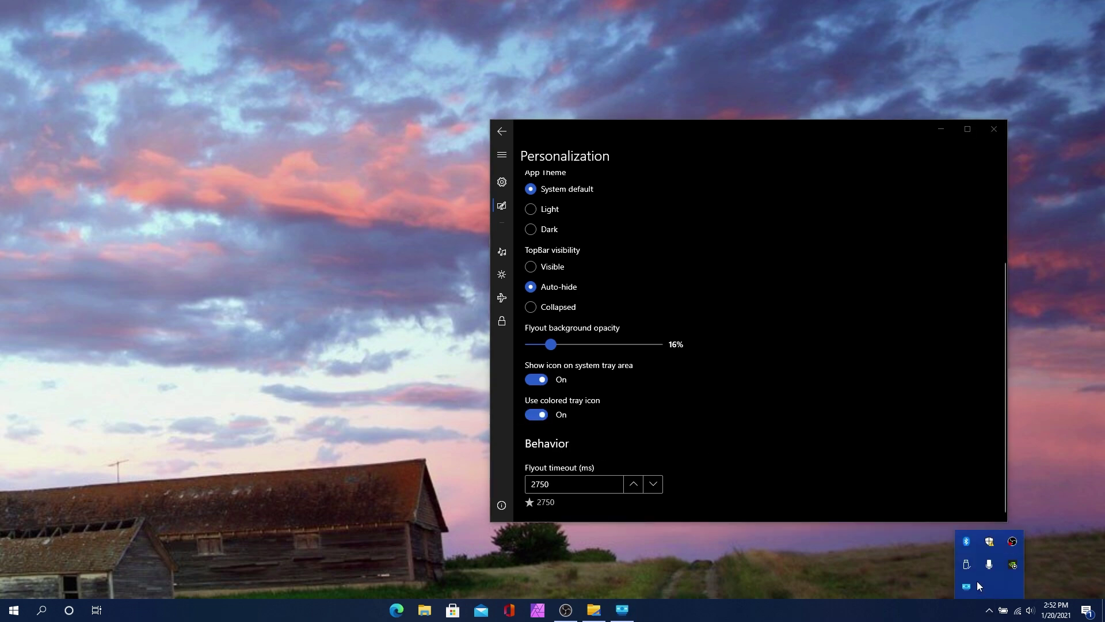
click(882, 432)
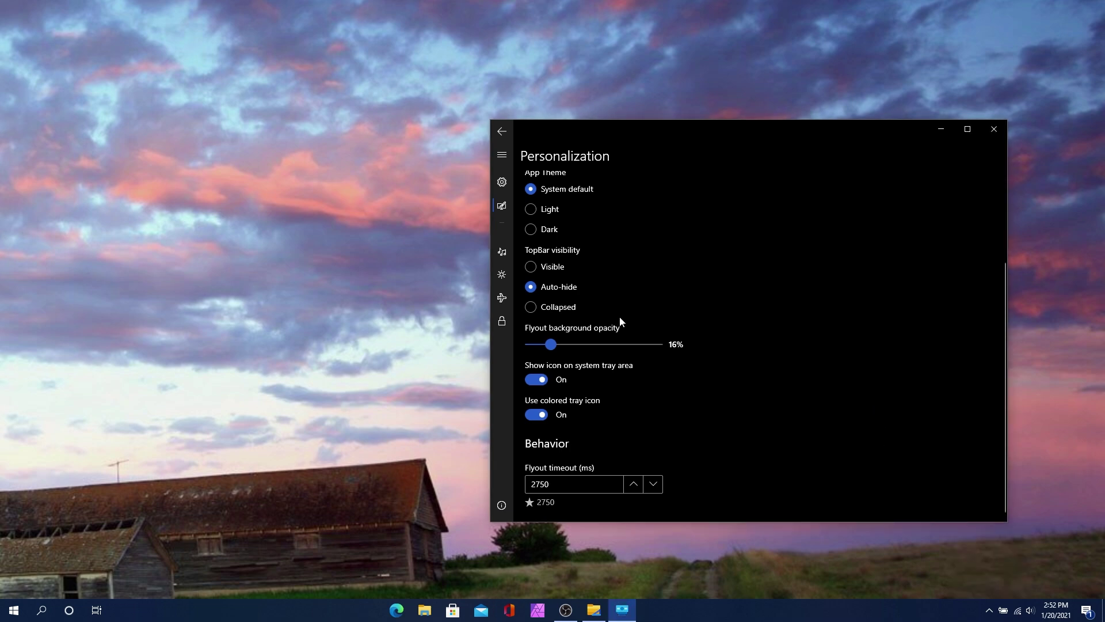
On General, try Windows default as the default flyout, then switch back to ModernFlyouts.
click(500, 180)
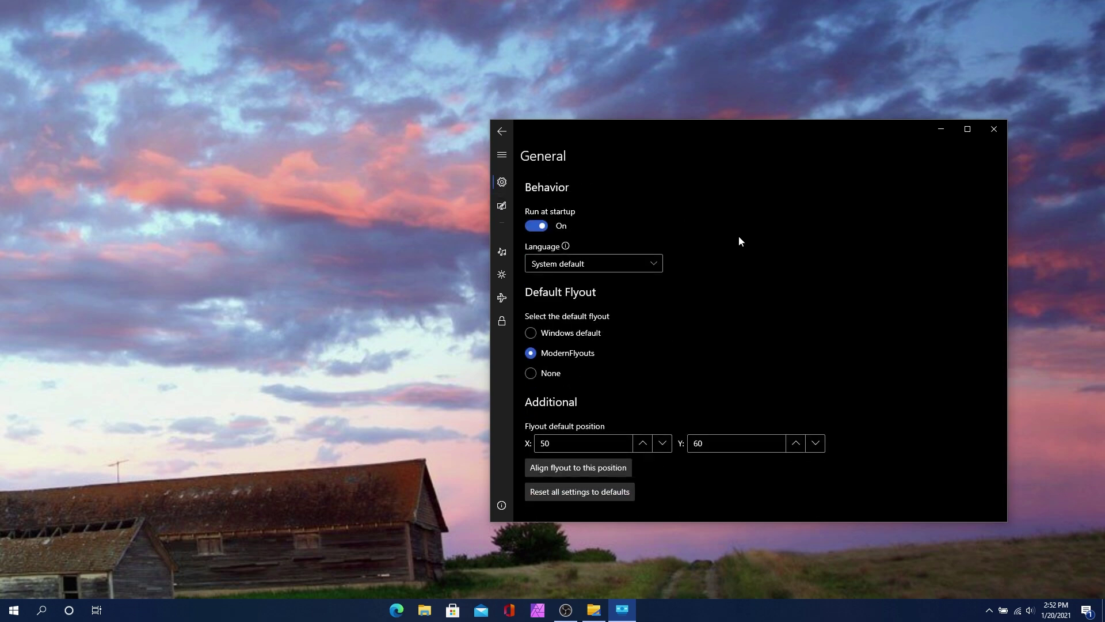
click(596, 339)
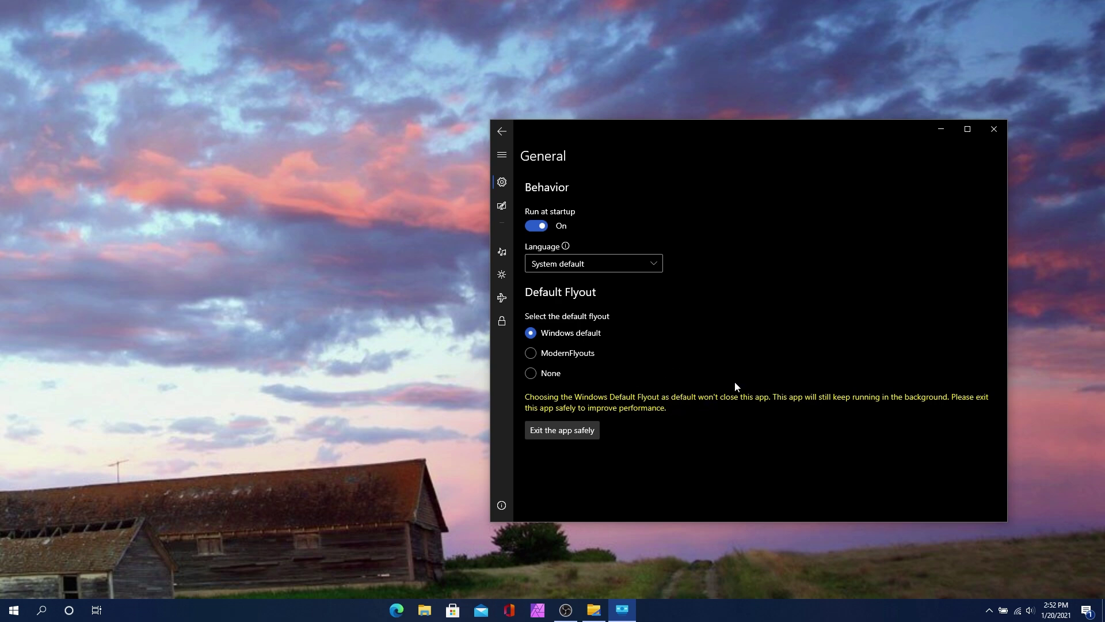
key(XF86AudioRaiseVolume)
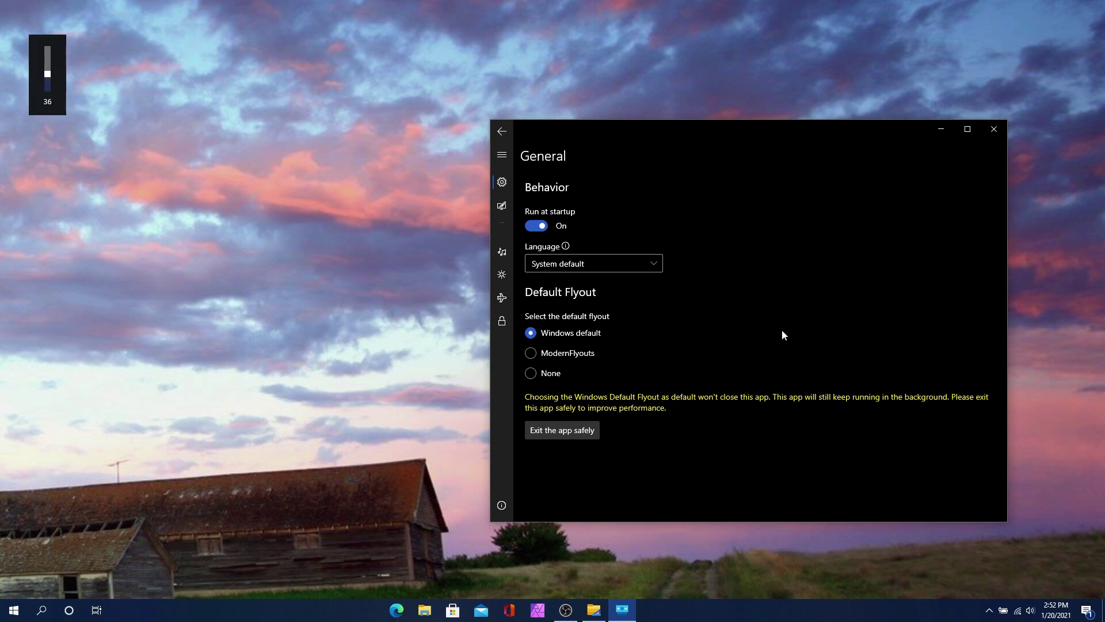
click(563, 353)
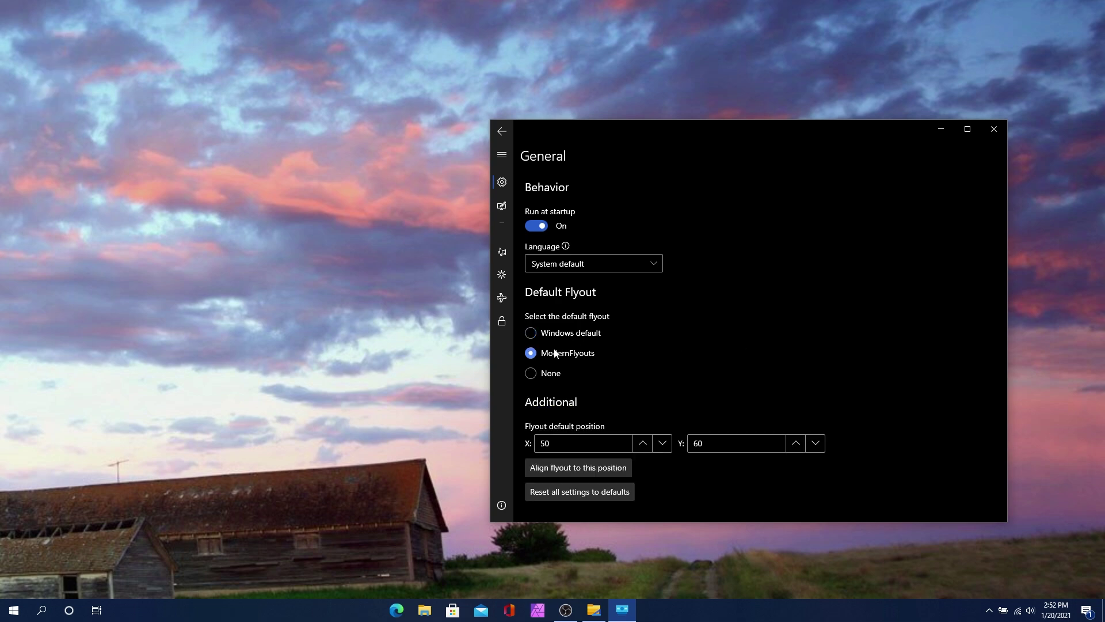
key(XF86AudioRaiseVolume)
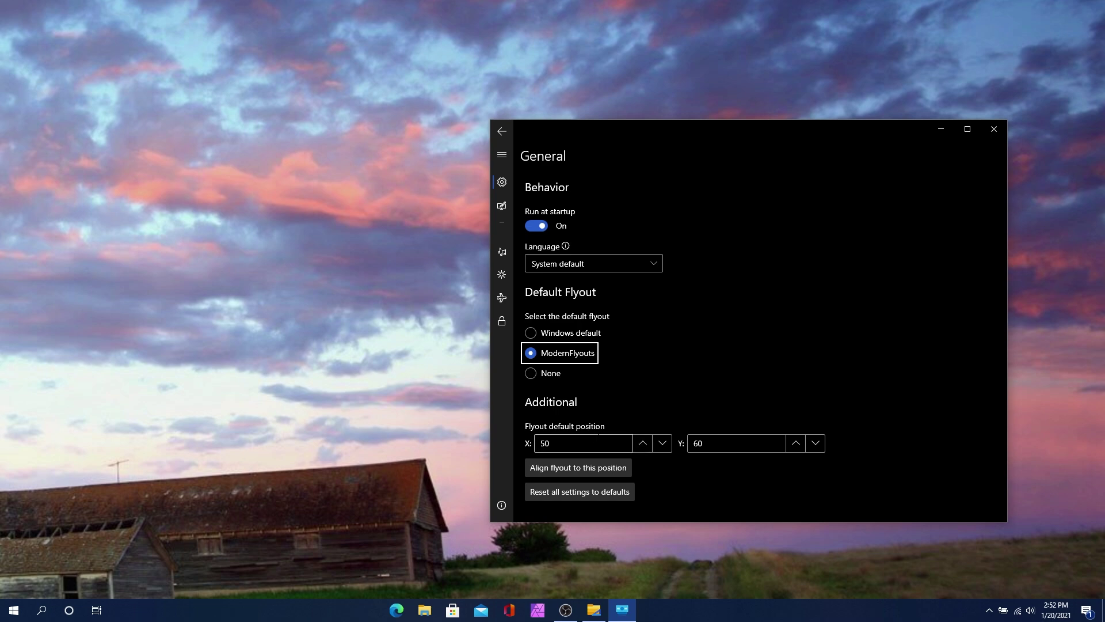
Align the flyout to X position 60 after trying 200, then go to the Audio page.
key(Tab)
text(200)
click(568, 466)
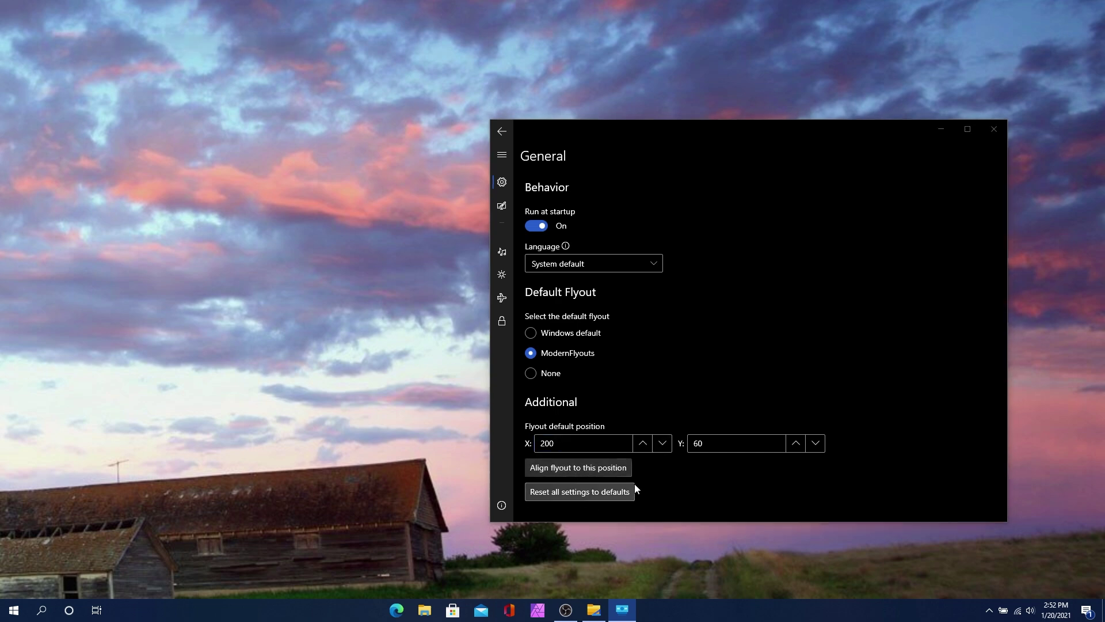
double_click(547, 442)
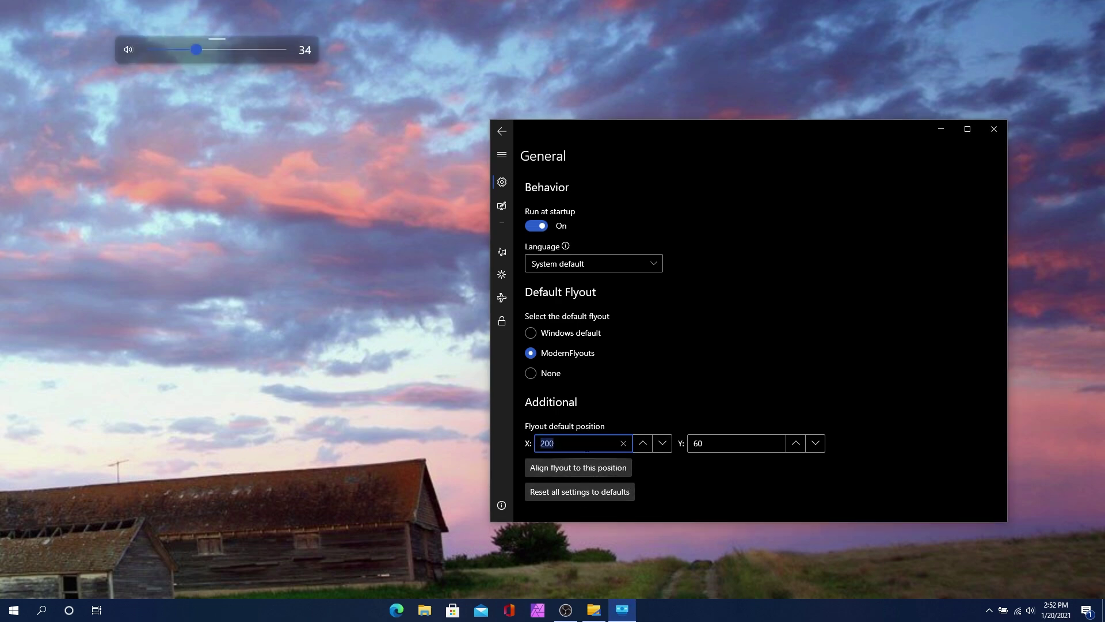
text(60)
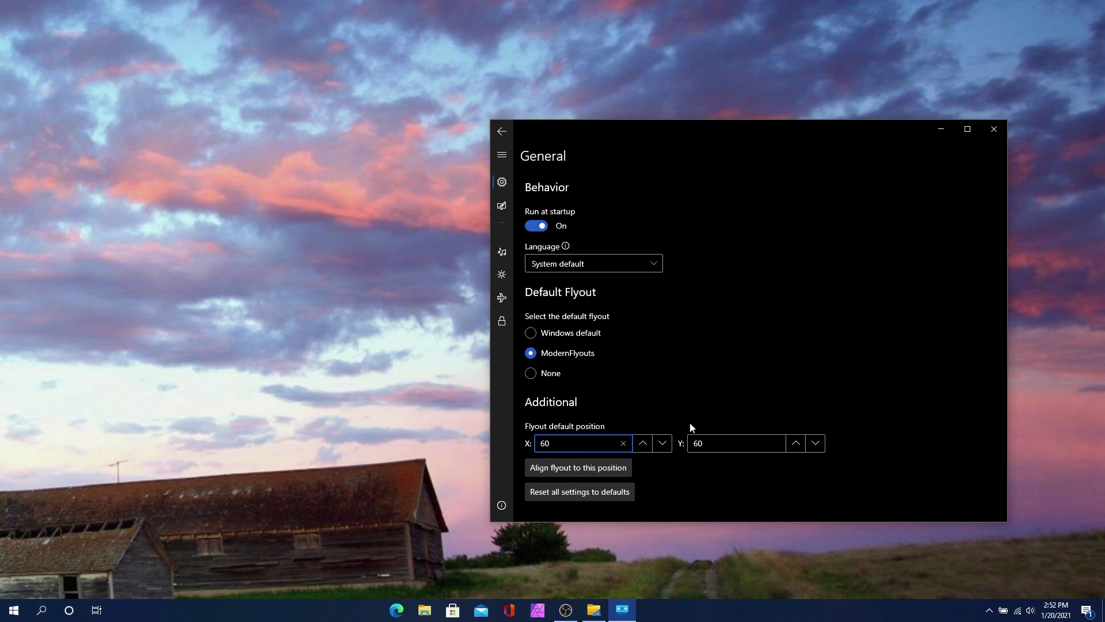
click(628, 462)
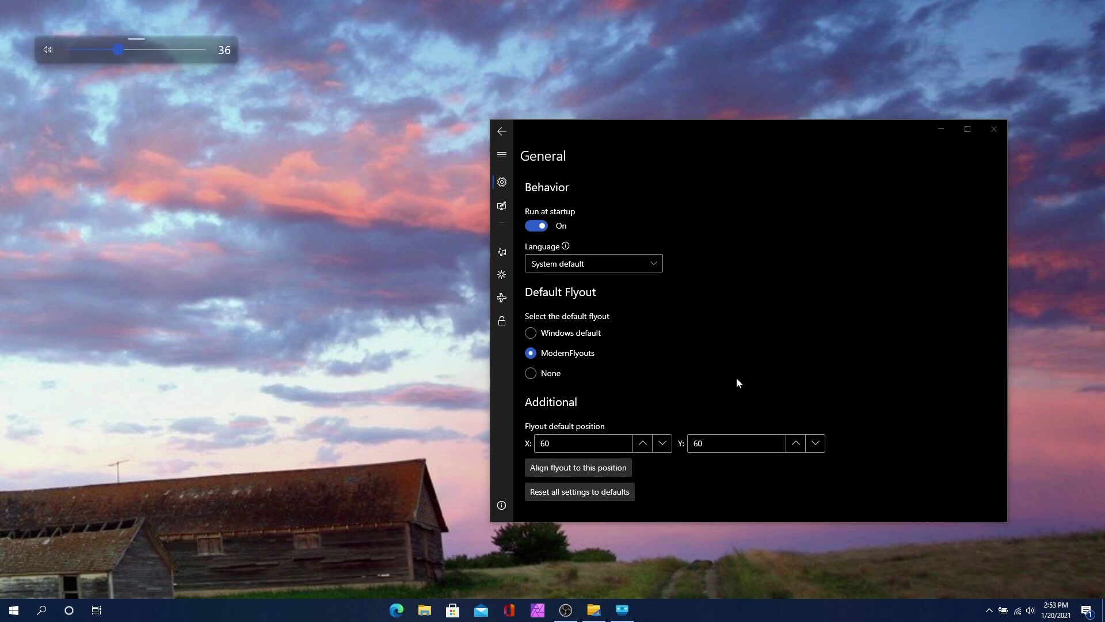
click(611, 198)
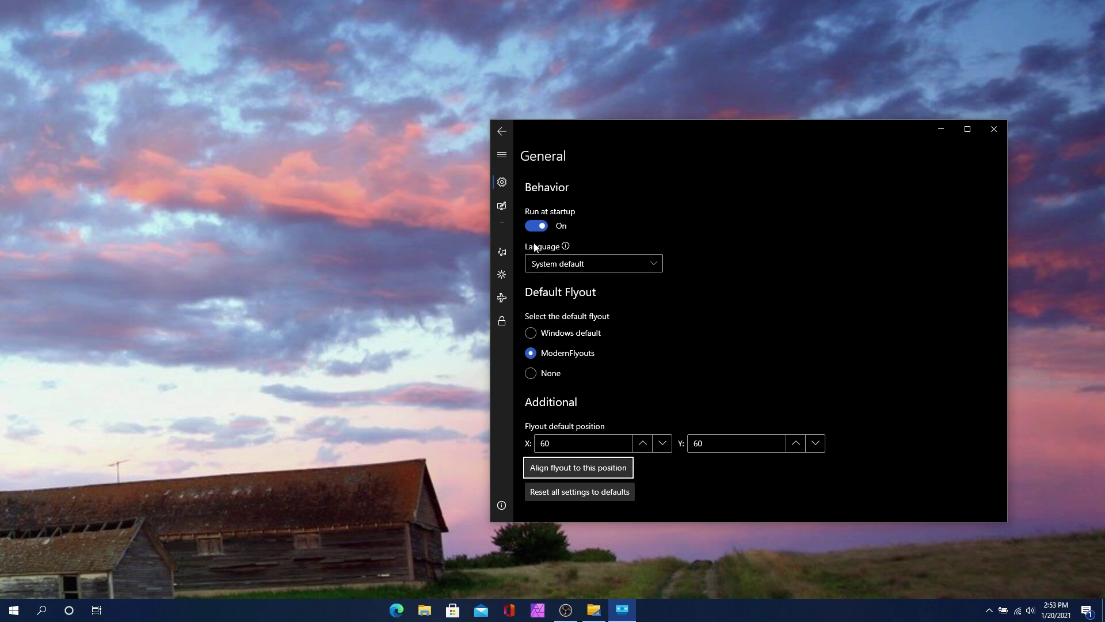
click(506, 256)
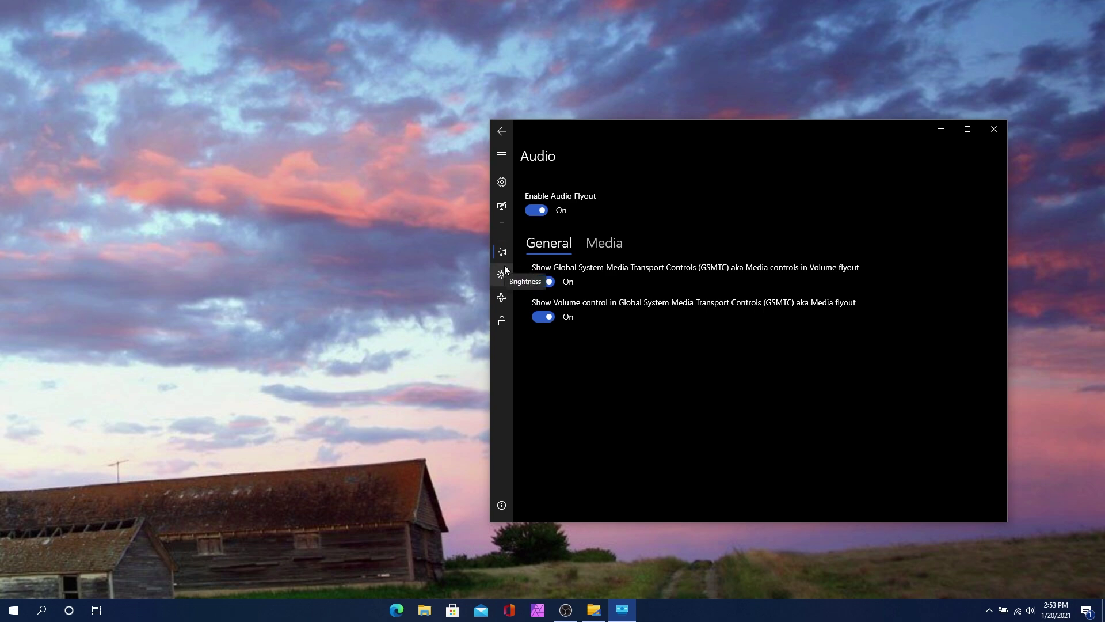
Preview the Caps lock and volume flyouts, view the Audio Media options, then go to Brightness.
key(Caps_Lock)
key(Caps_Lock)
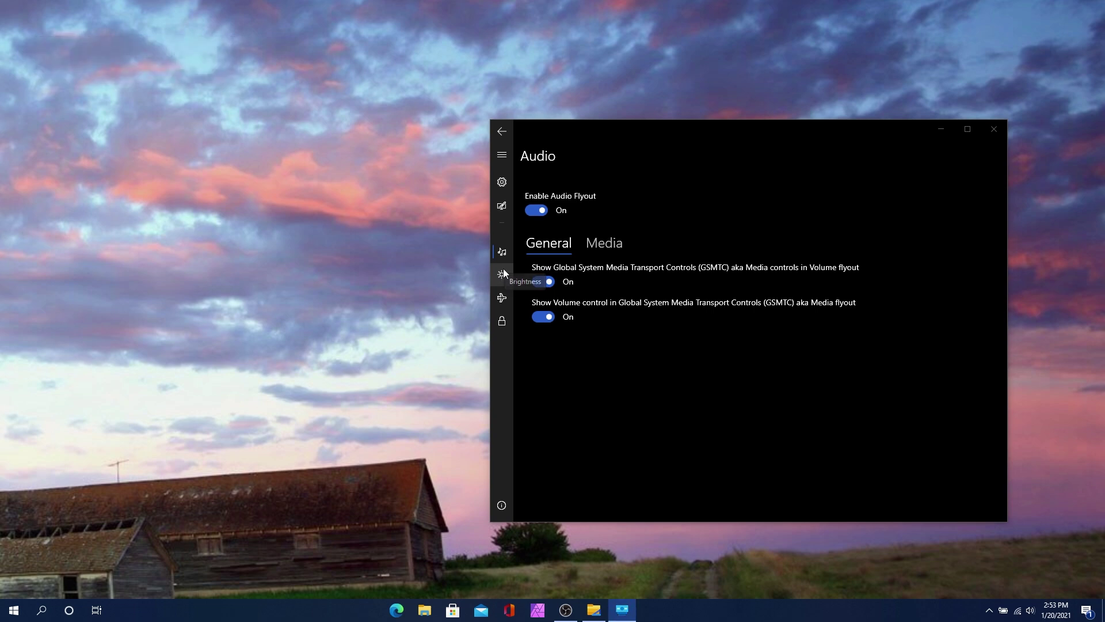
key(XF86AudioRaiseVolume)
key(XF86AudioRaiseVolume)
key(XF86AudioRaiseVolume)
key(XF86AudioRaiseVolume)
key(XF86AudioRaiseVolume)
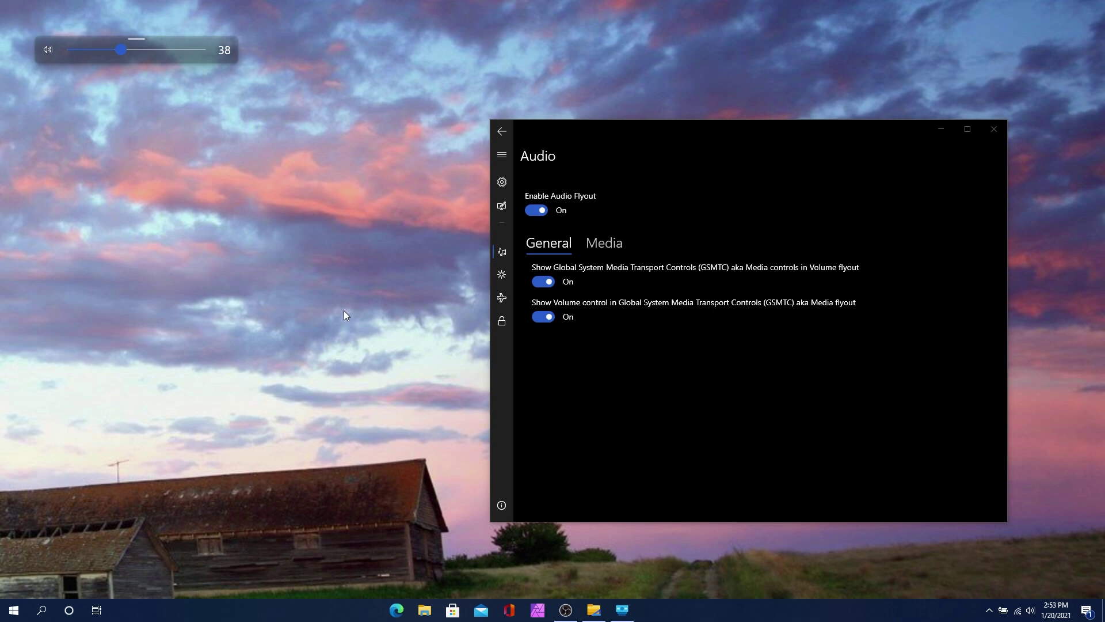
click(587, 245)
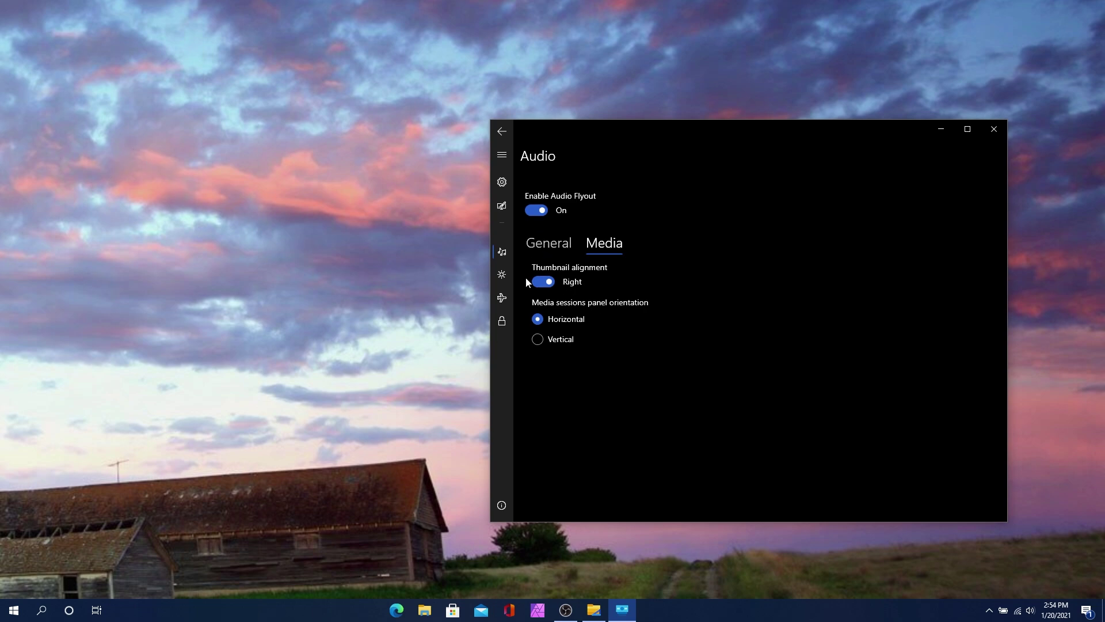
click(502, 275)
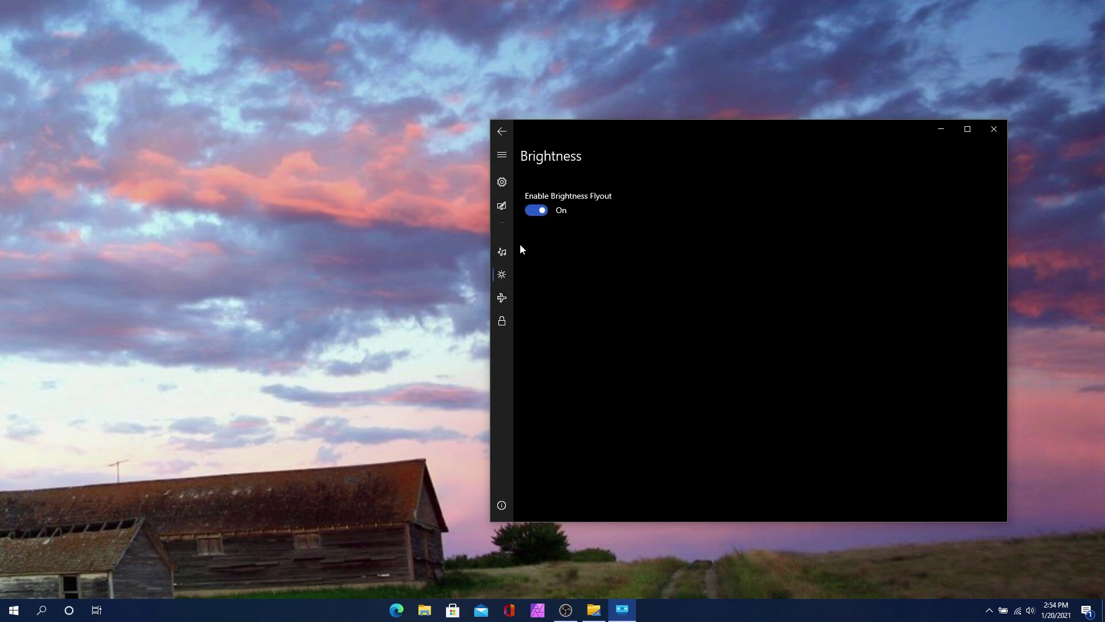
Turn the Brightness flyout Off and back On while testing brightness keys, then go to Airplane mode.
key(XF86MonBrightnessUp)
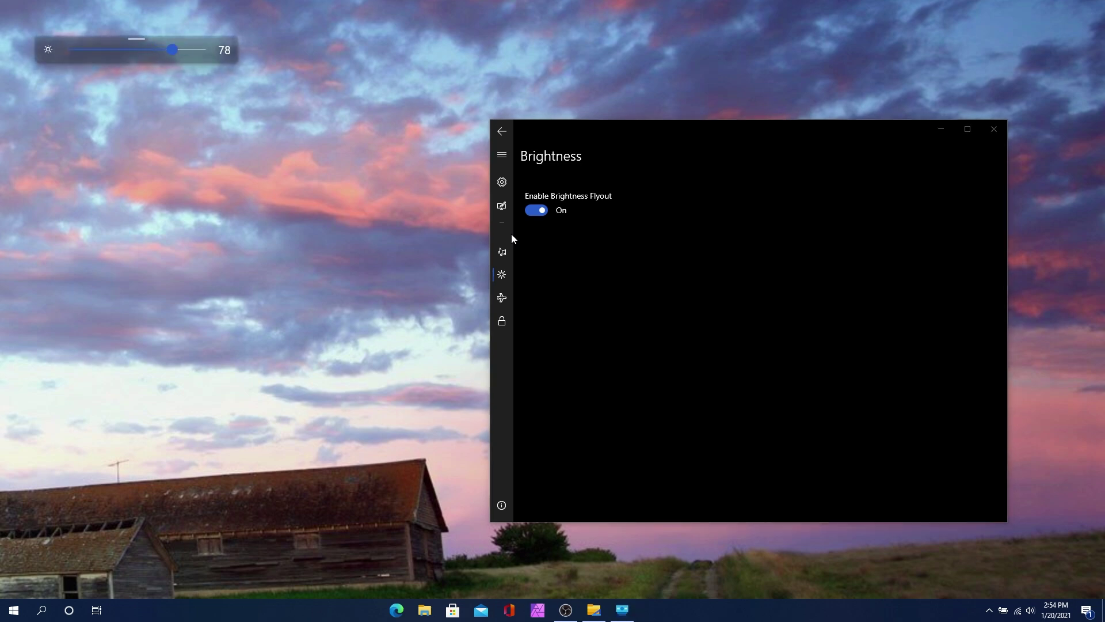
click(541, 218)
key(XF86MonBrightnessUp)
key(XF86MonBrightnessUp)
key(XF86MonBrightnessUp)
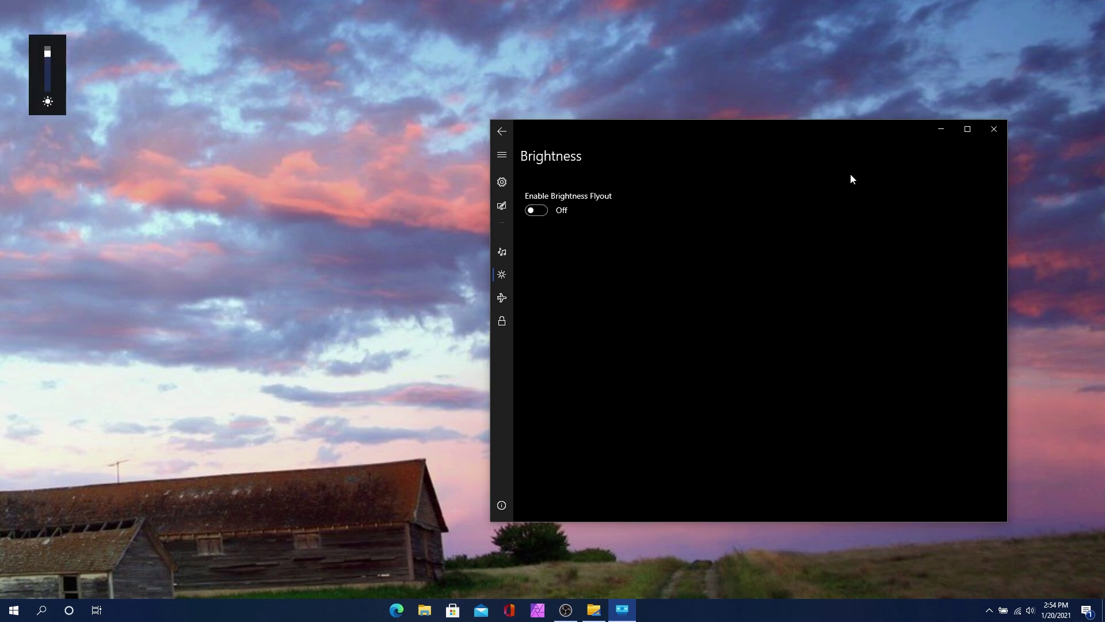
key(XF86MonBrightnessUp)
key(XF86MonBrightnessUp)
key(Caps_Lock)
key(Caps_Lock)
key(Caps_Lock)
key(Caps_Lock)
click(539, 212)
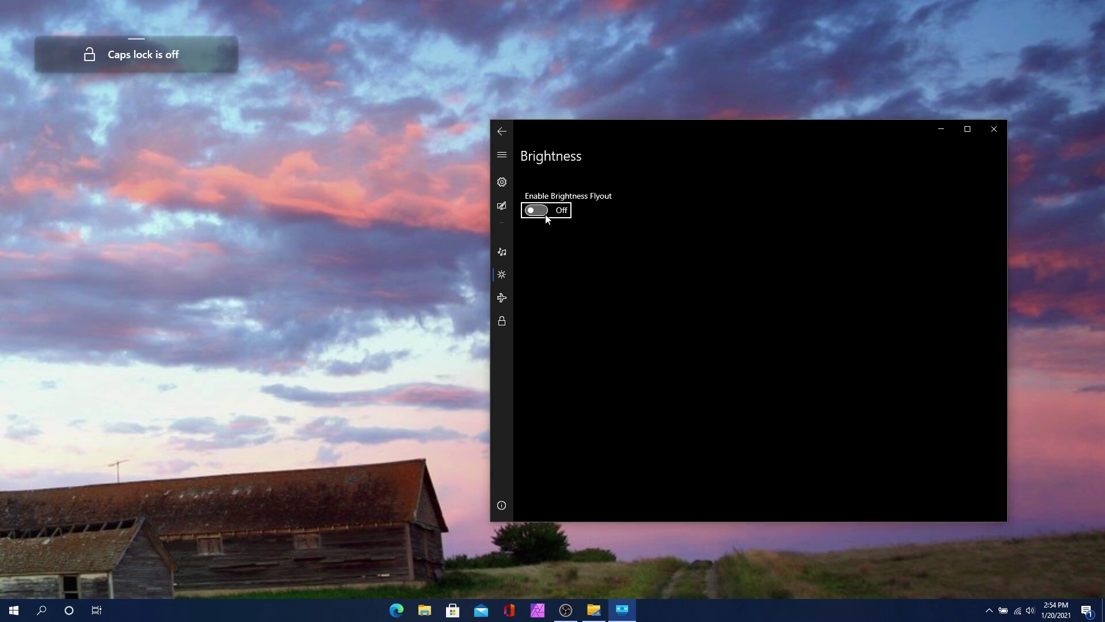
click(506, 292)
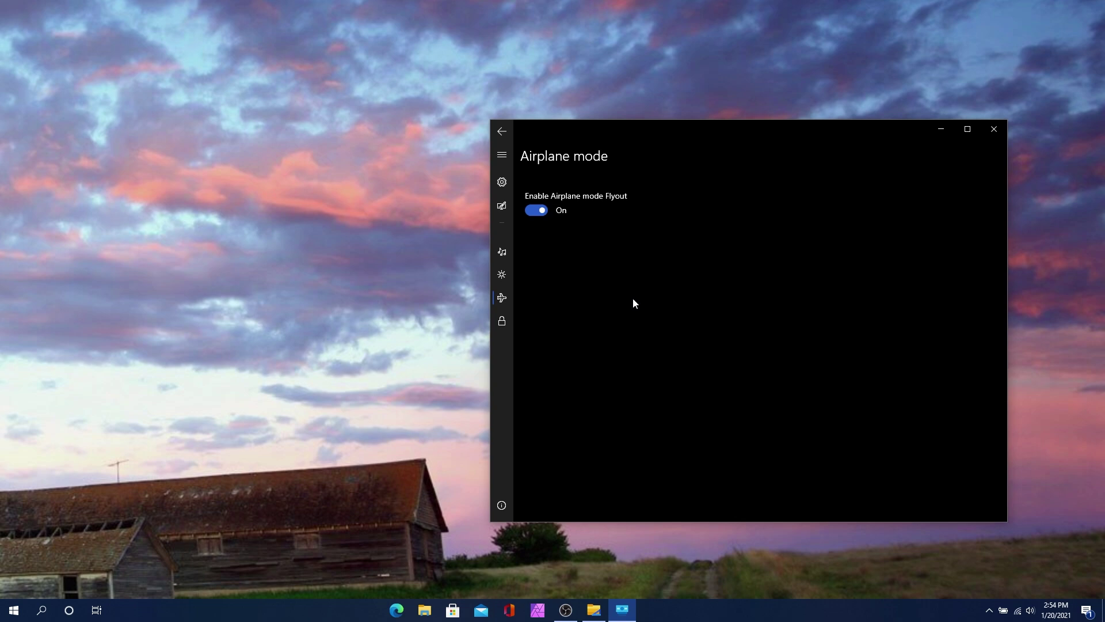
Toggle airplane mode on and off from Action Center, then go to the Lock keys page.
click(1085, 609)
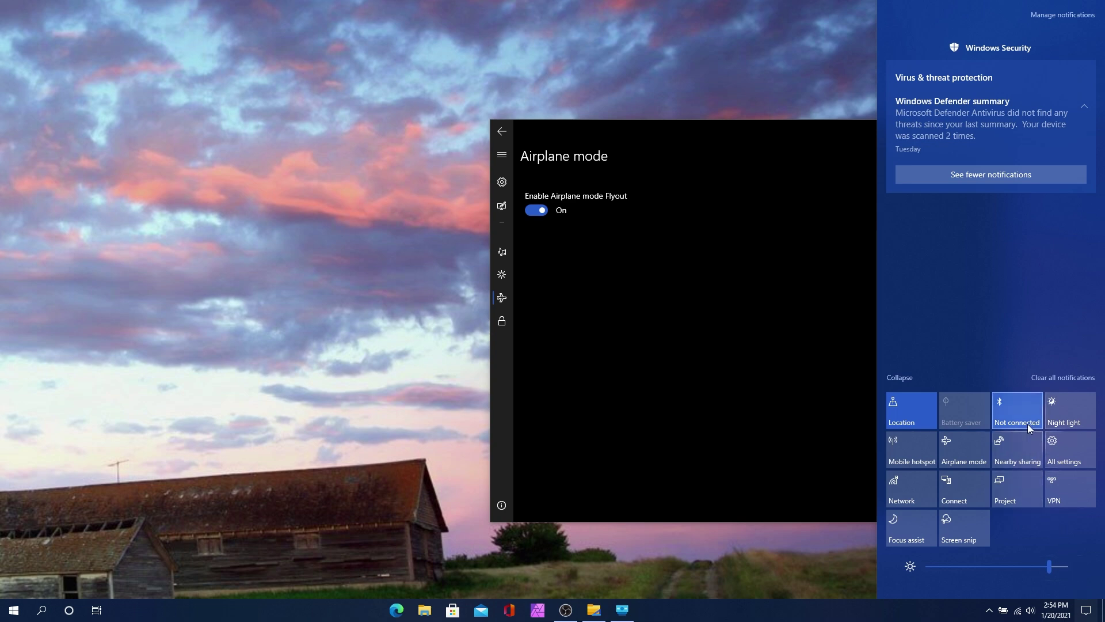
click(965, 451)
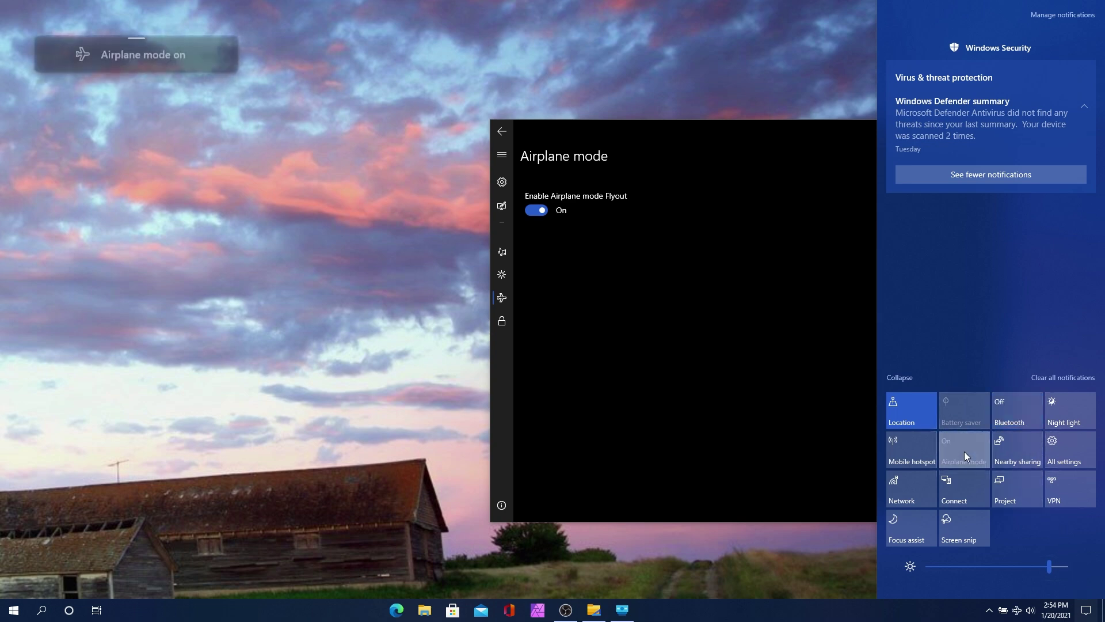
click(964, 451)
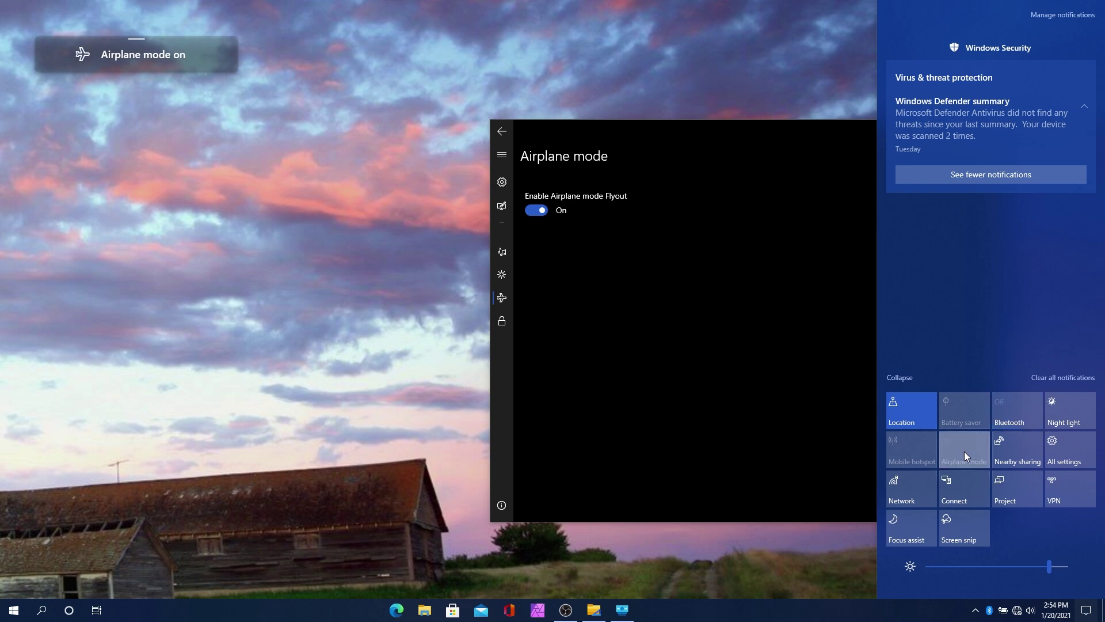
click(982, 459)
click(864, 412)
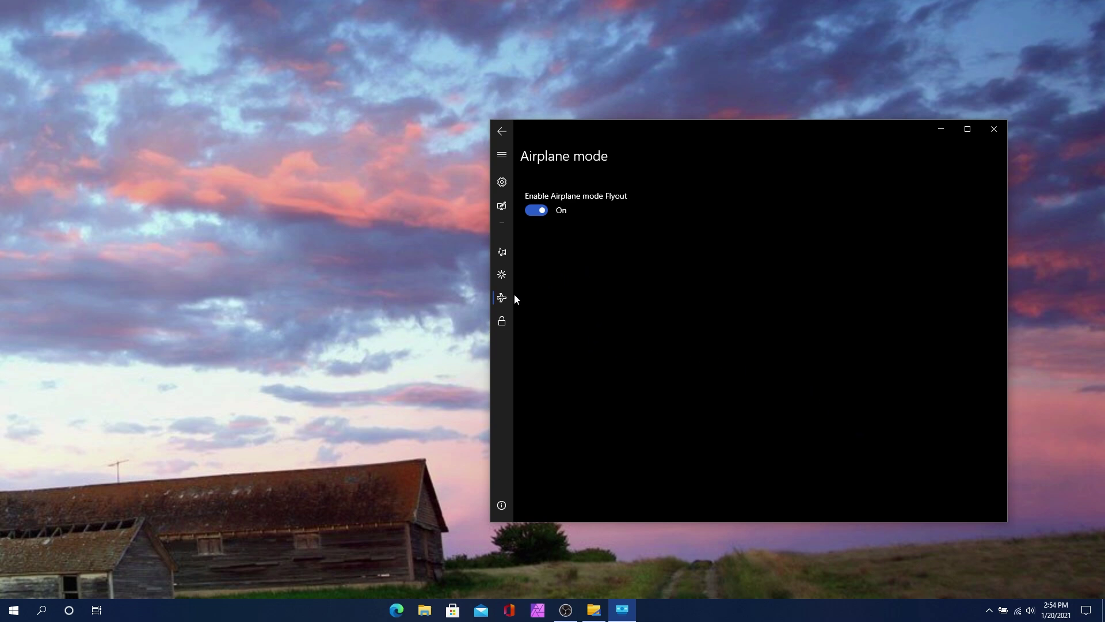
click(503, 320)
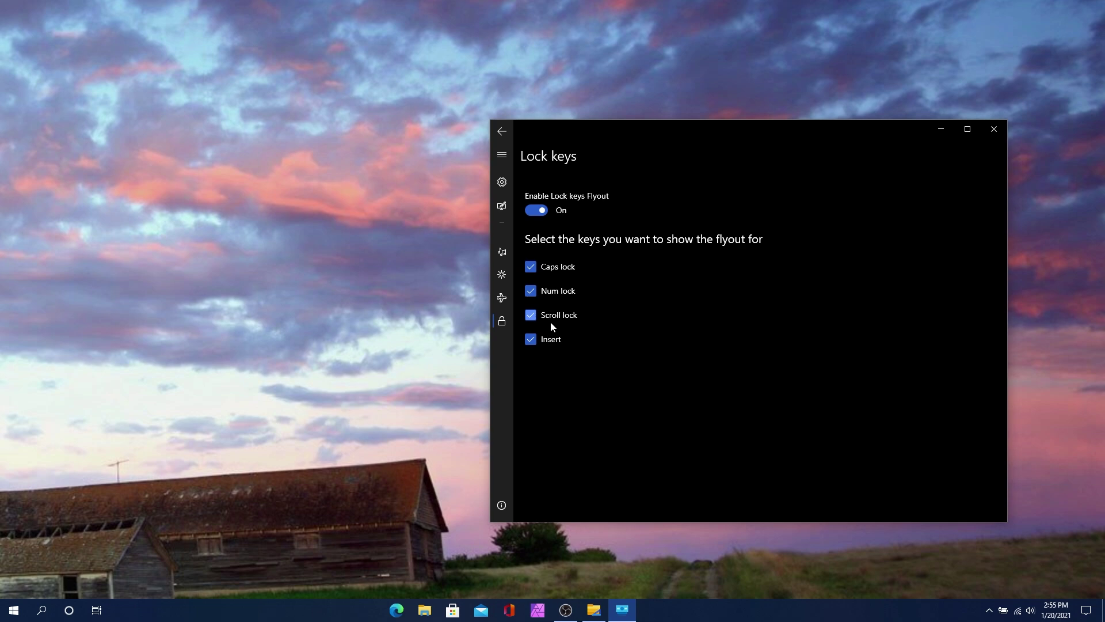
key(Insert)
key(Insert)
key(Insert)
key(Insert)
key(Caps_Lock)
key(Caps_Lock)
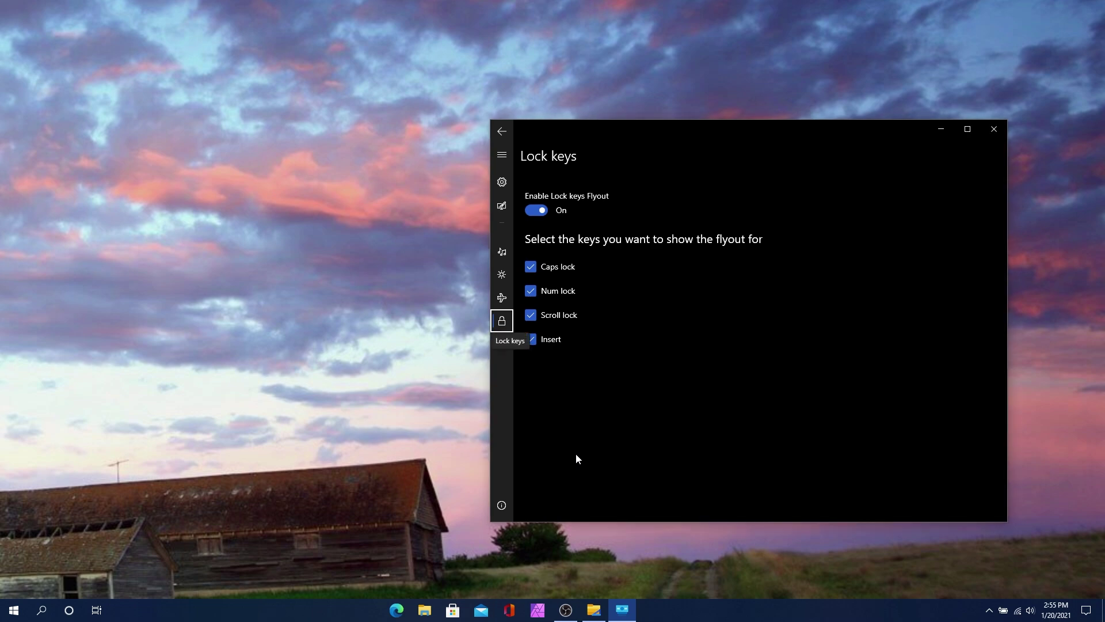
key(Caps_Lock)
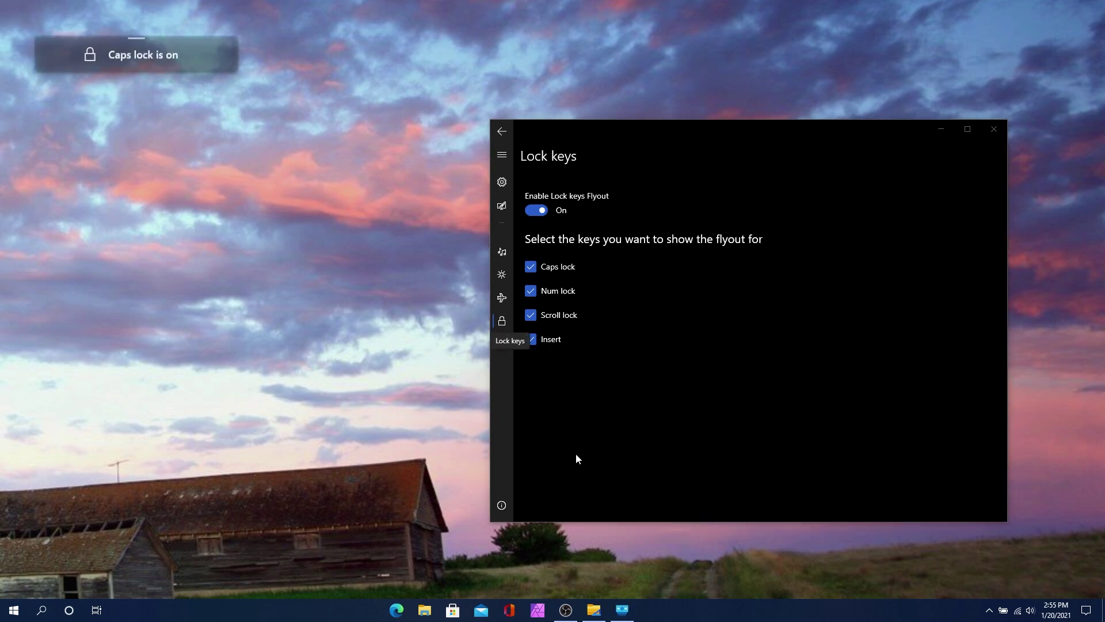
key(Caps_Lock)
View the About page (version 0.8.5.0) and launch Microsoft Store to rate the app.
click(502, 505)
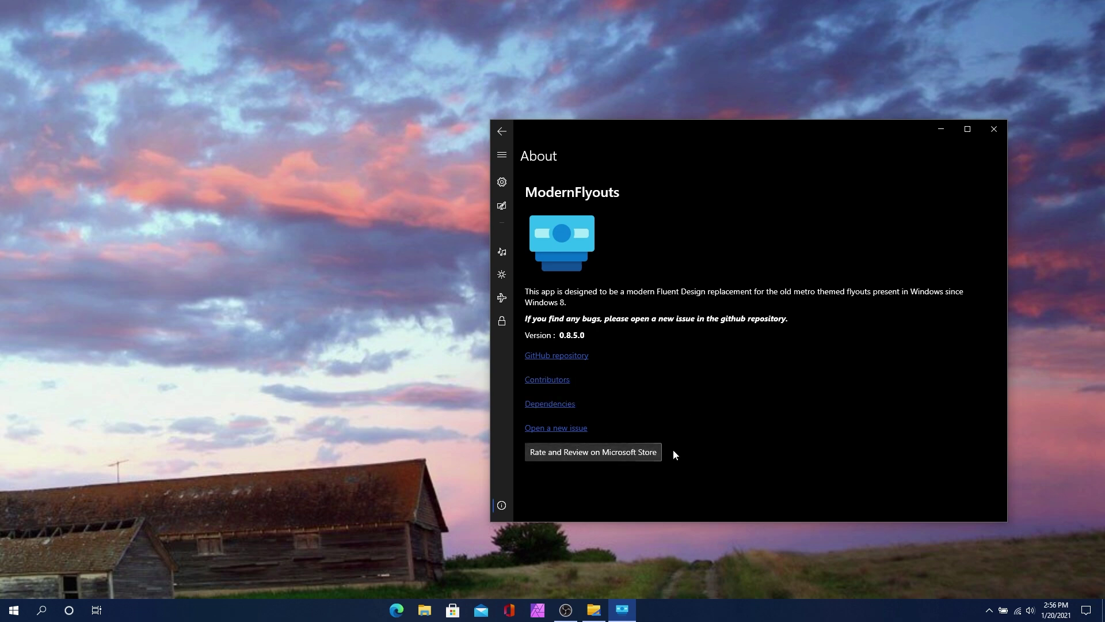
click(656, 452)
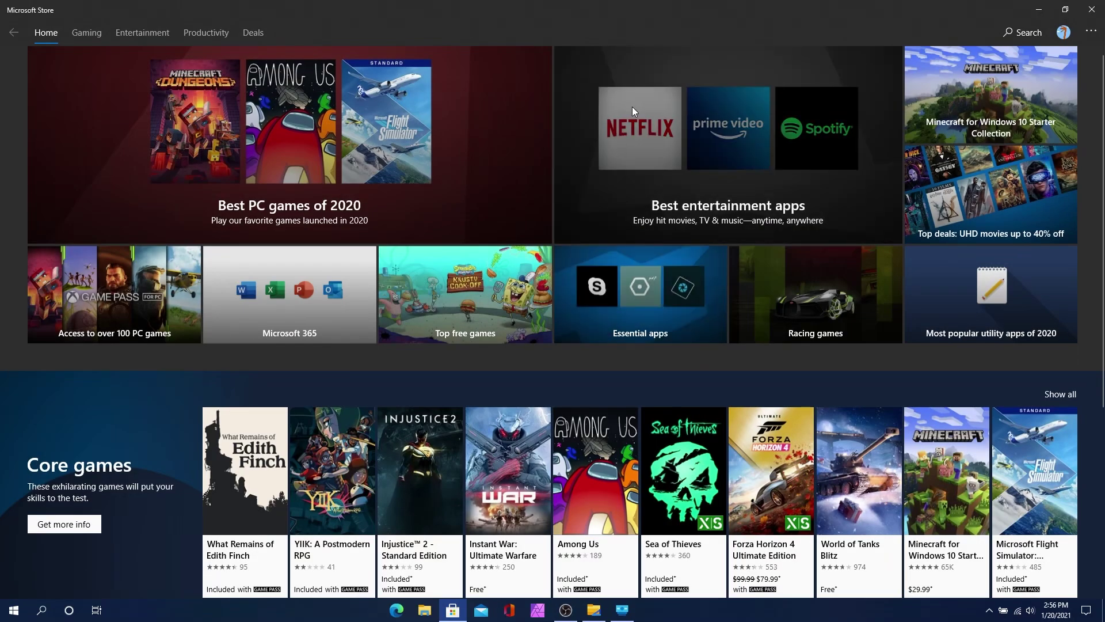
Search the Store for 'modern flyouts' and open the ModernFlyouts (Preview) app page.
click(1013, 32)
text(modern )
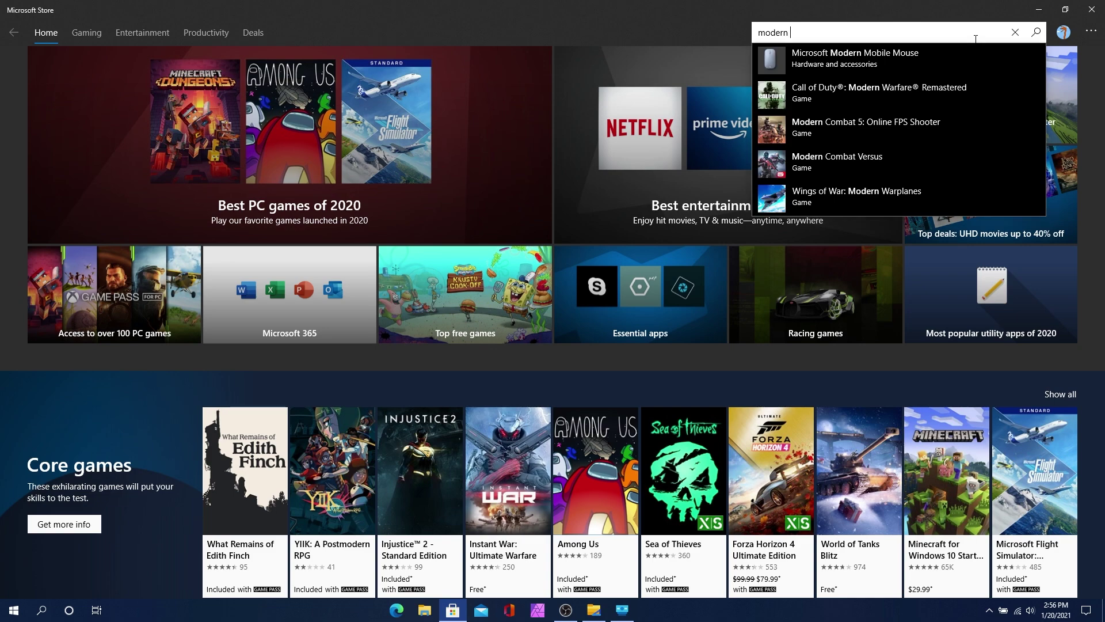
text(flyouts)
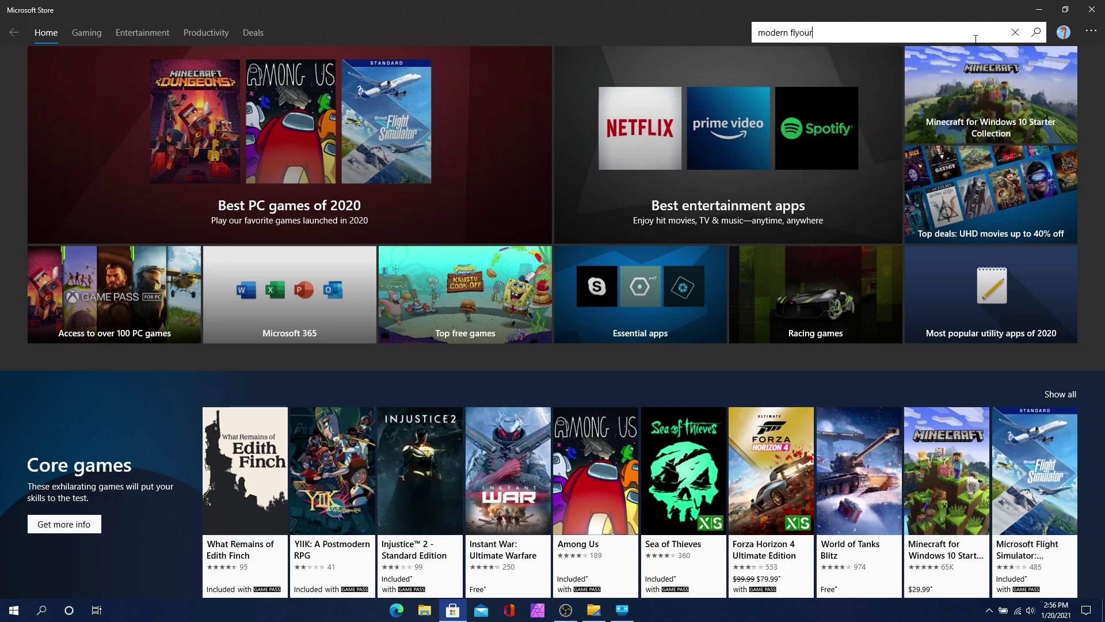
key(Return)
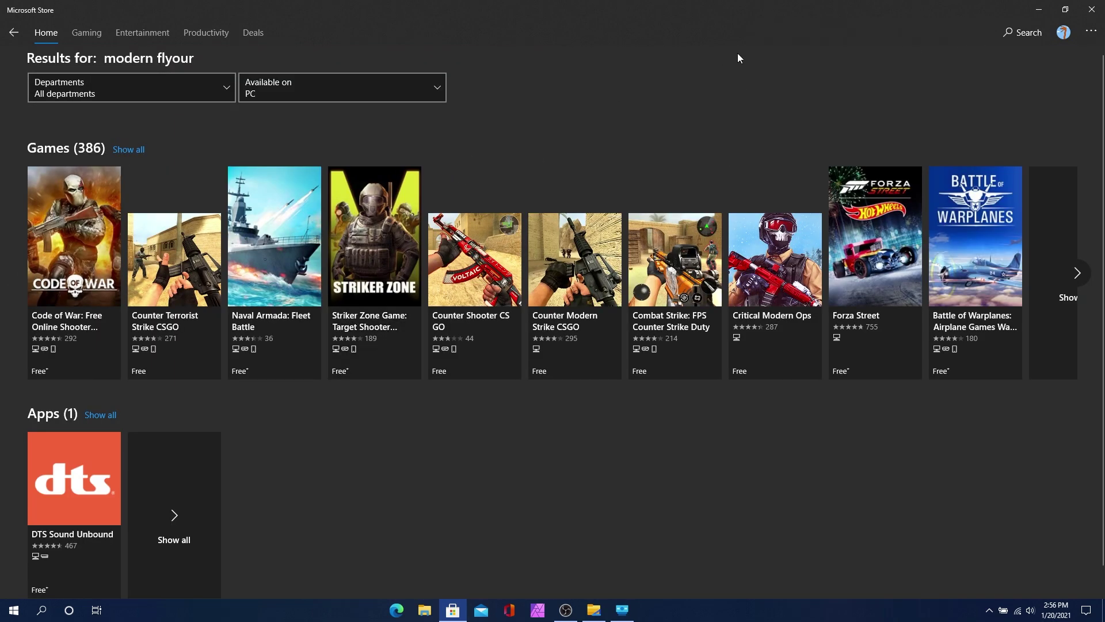
click(1023, 33)
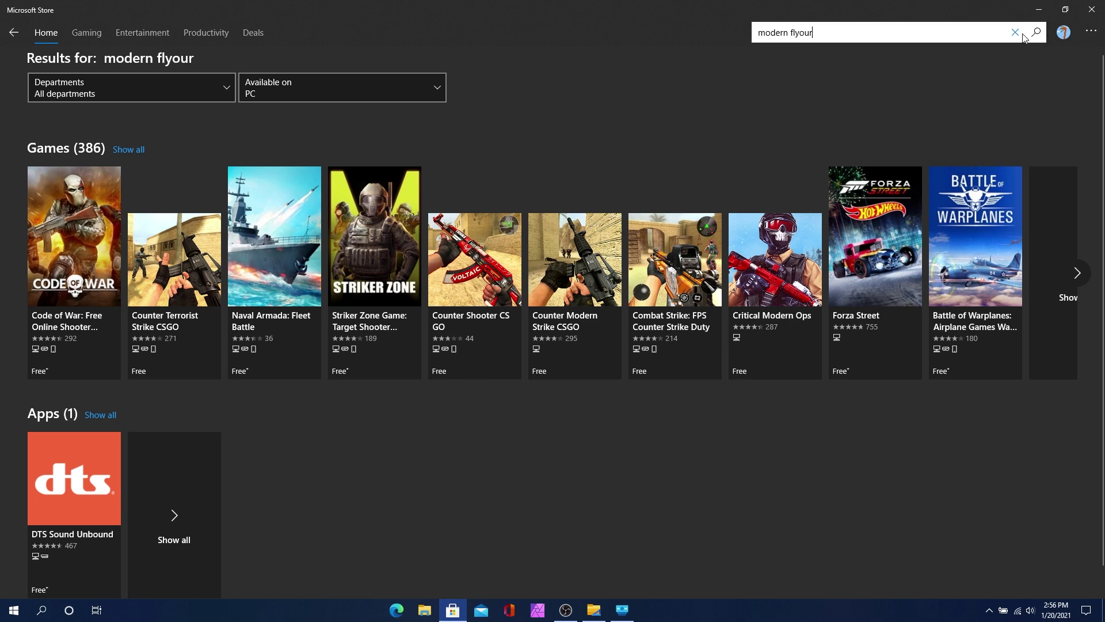
key(BackSpace)
text(ts)
key(Return)
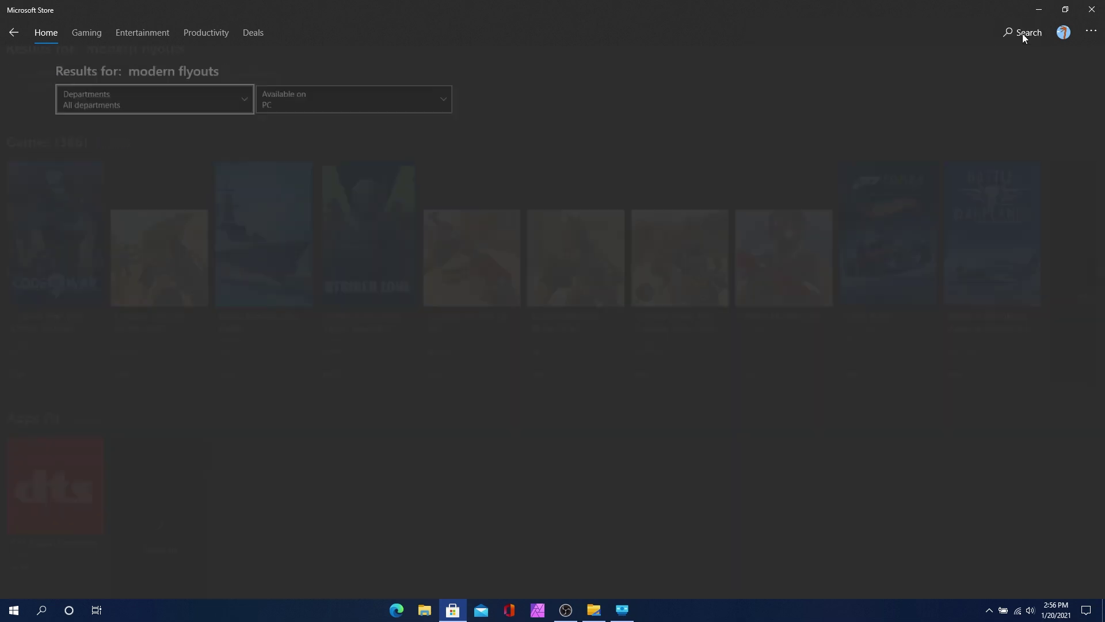
click(44, 240)
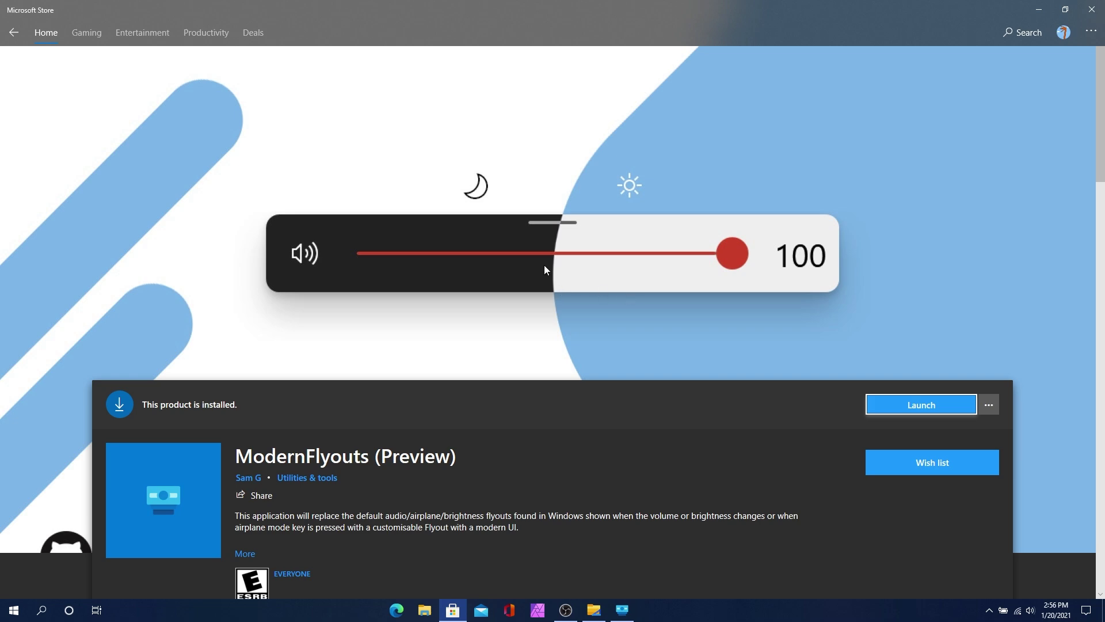
Scroll down to the Features list and turn Caps lock on to show the flyout.
scroll(595, 261, down, 5)
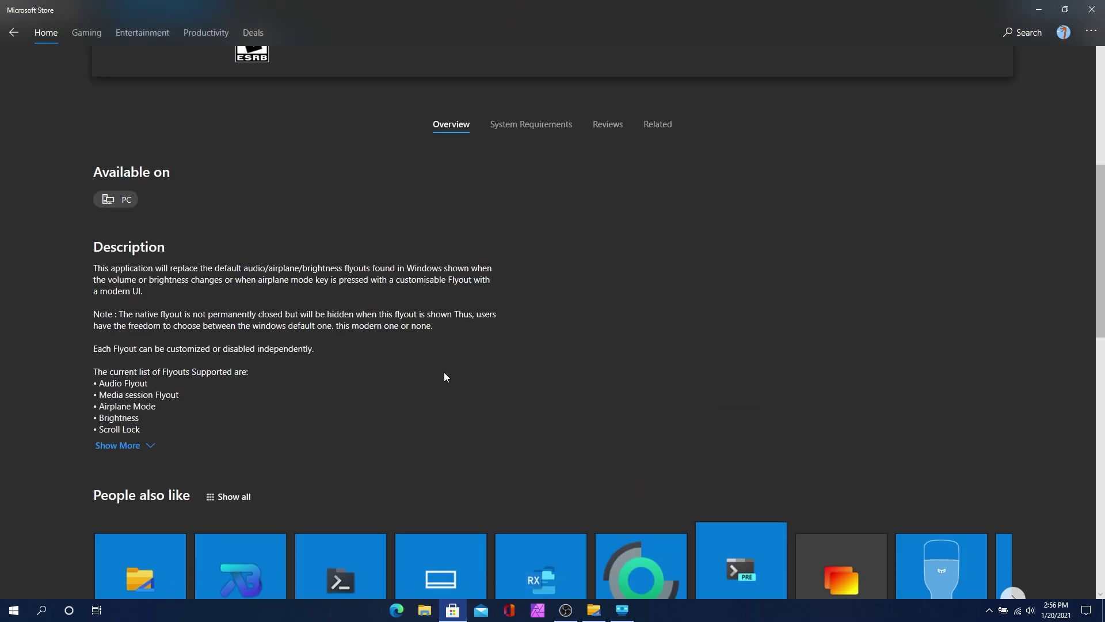
scroll(444, 316, down, 9)
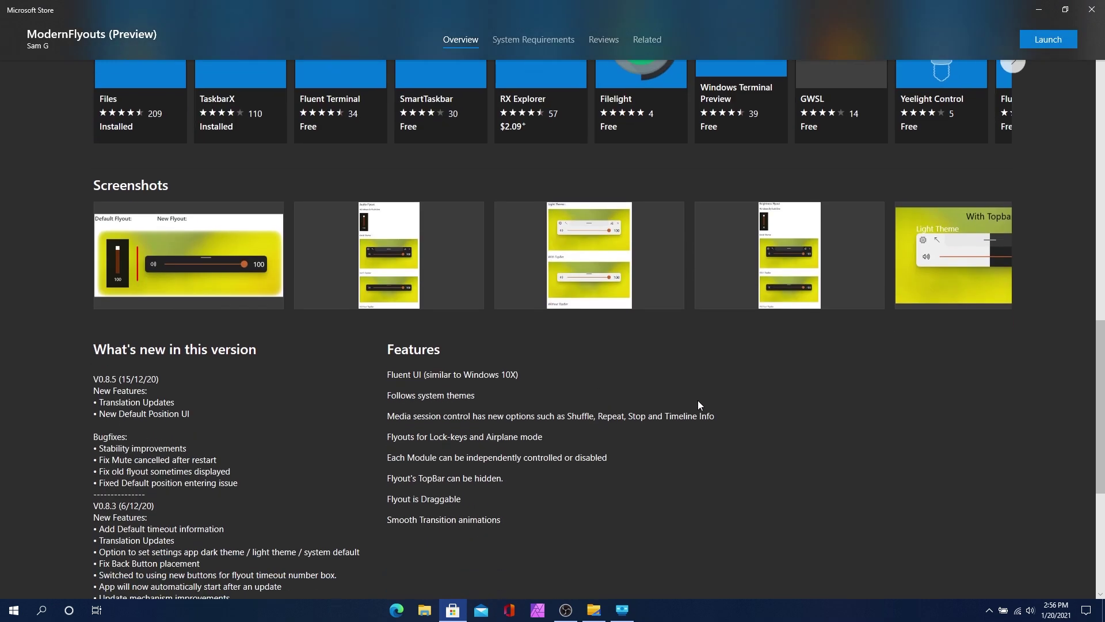
key(Caps_Lock)
mouse_move(85, 43)
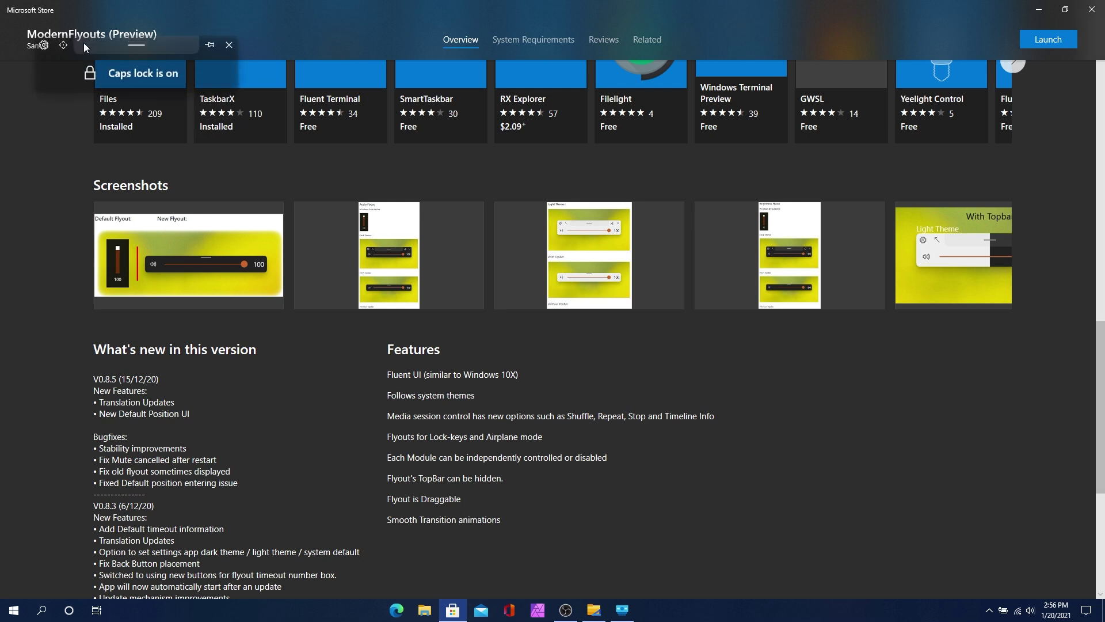
In ModernFlyouts Personalization, raise flyout background opacity to 100%, previewing with Caps lock and volume keys.
click(50, 50)
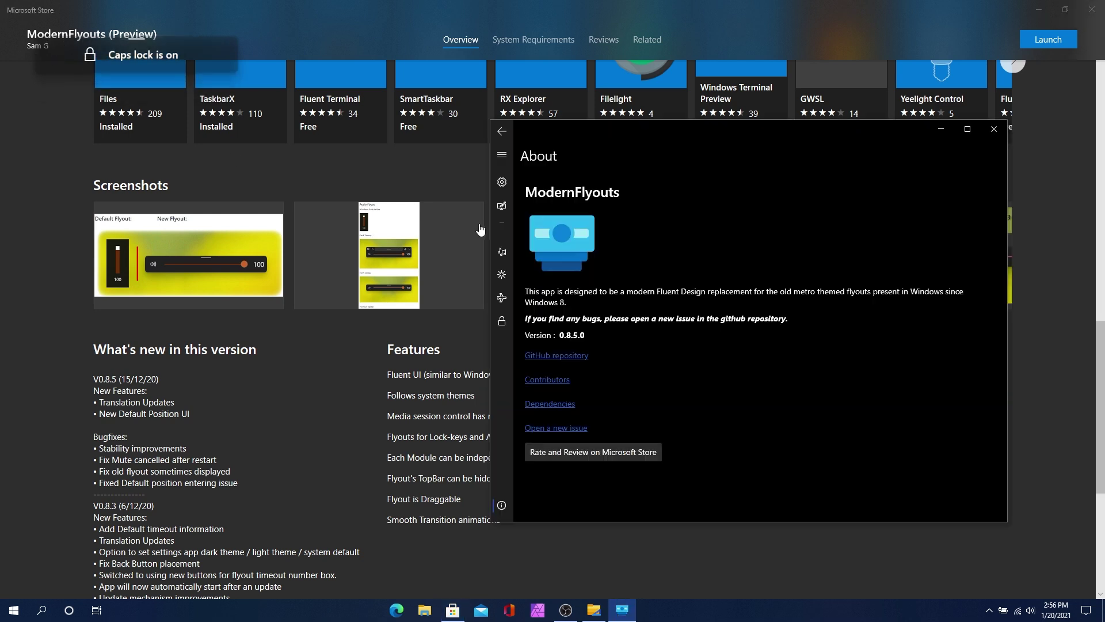
click(505, 207)
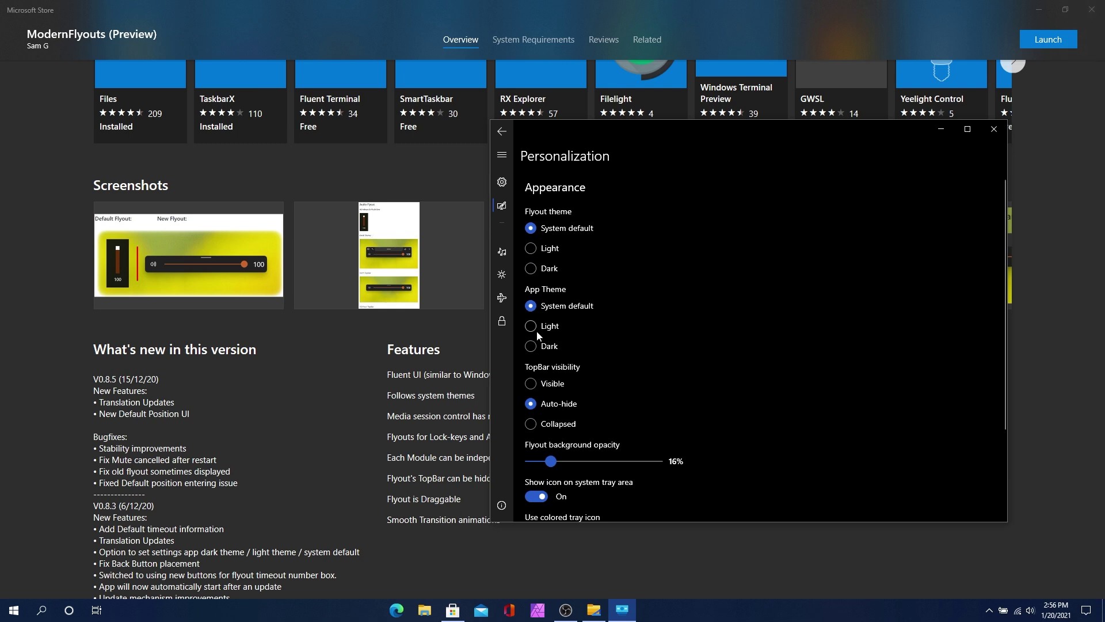
key(Caps_Lock)
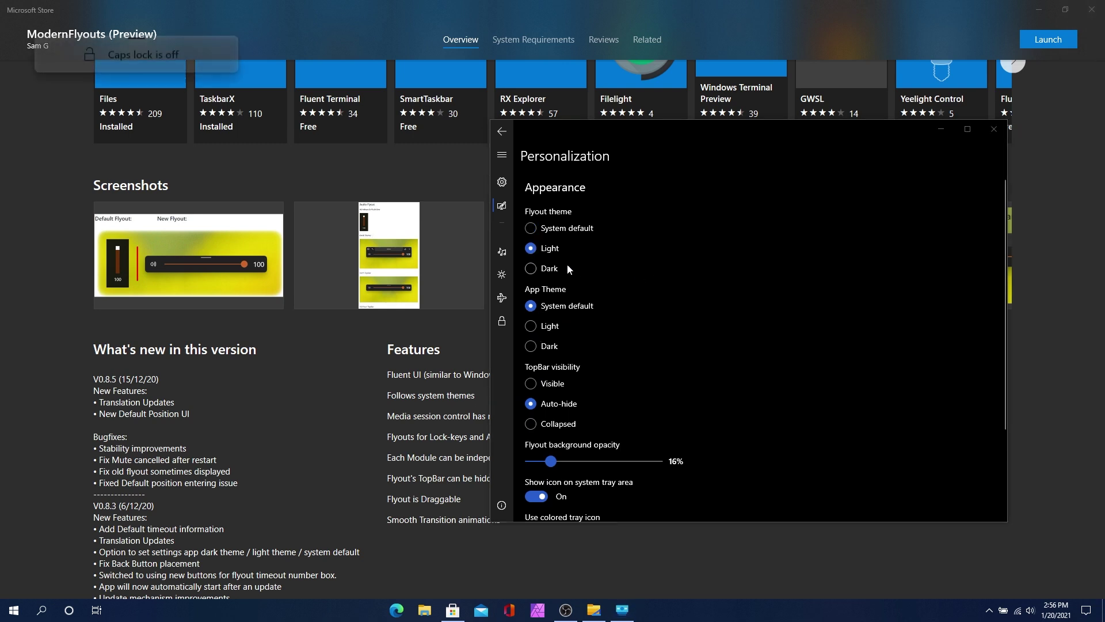
drag(579, 461, 705, 469)
key(Caps_Lock)
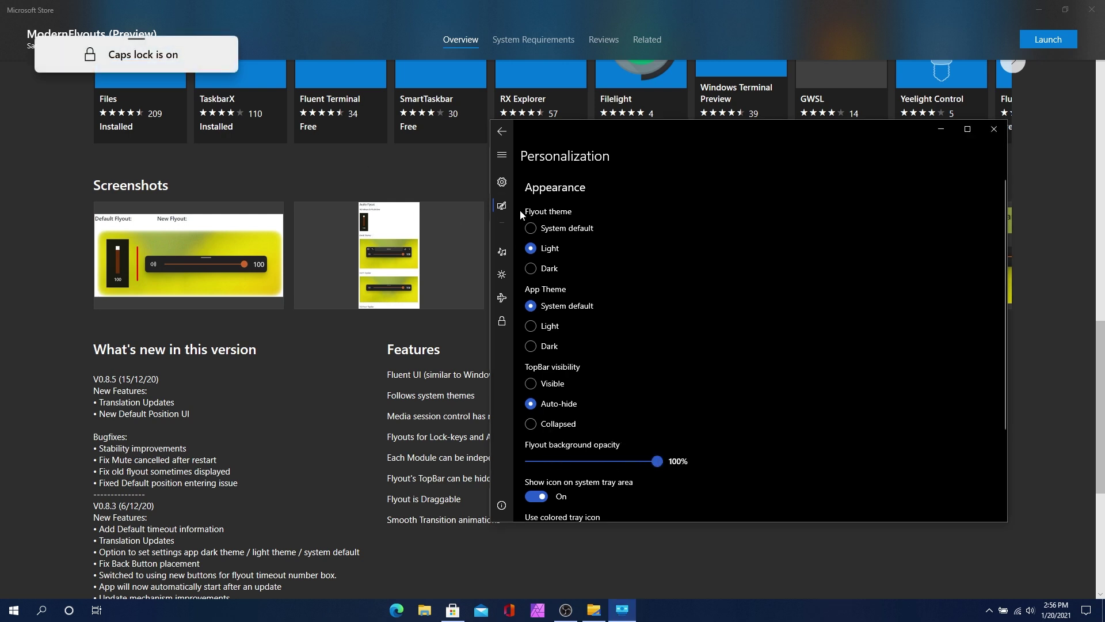
key(XF86AudioLowerVolume)
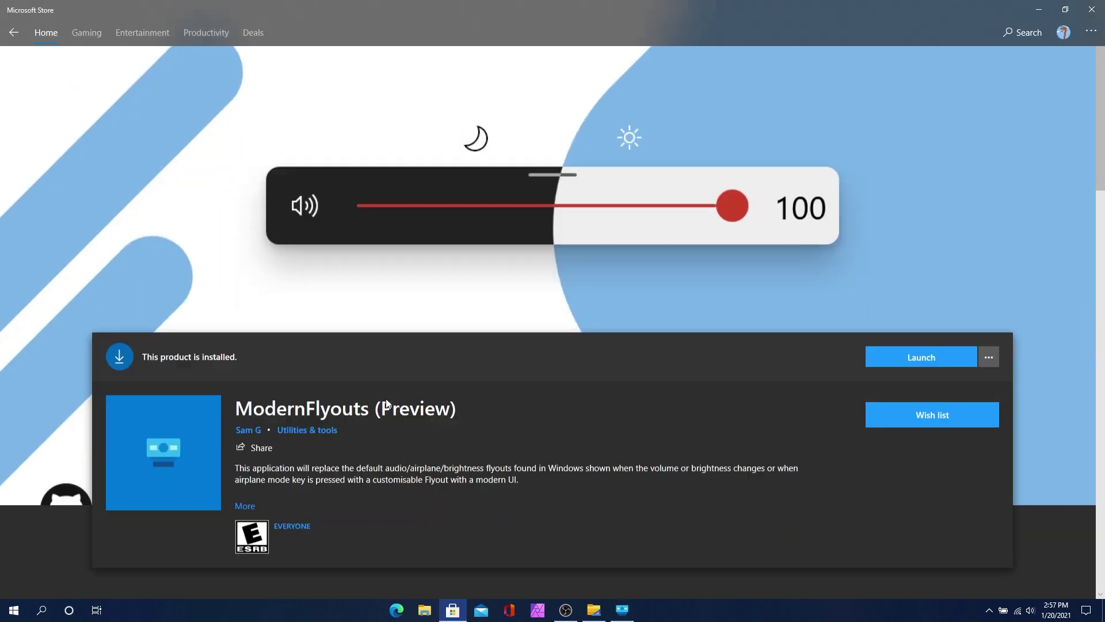
scroll(388, 401, up, 1)
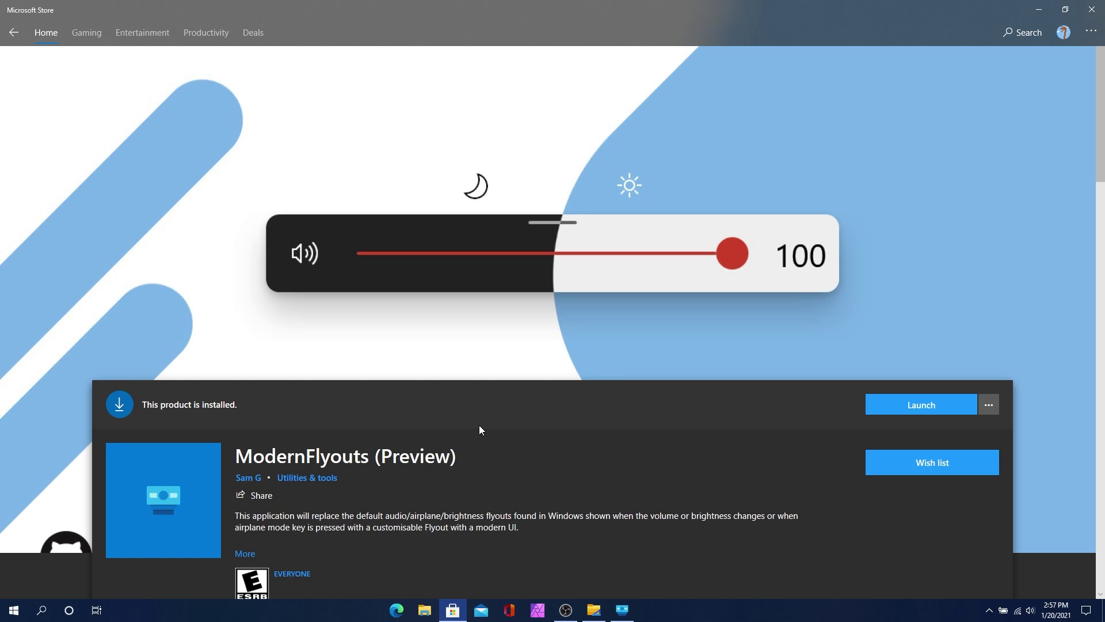